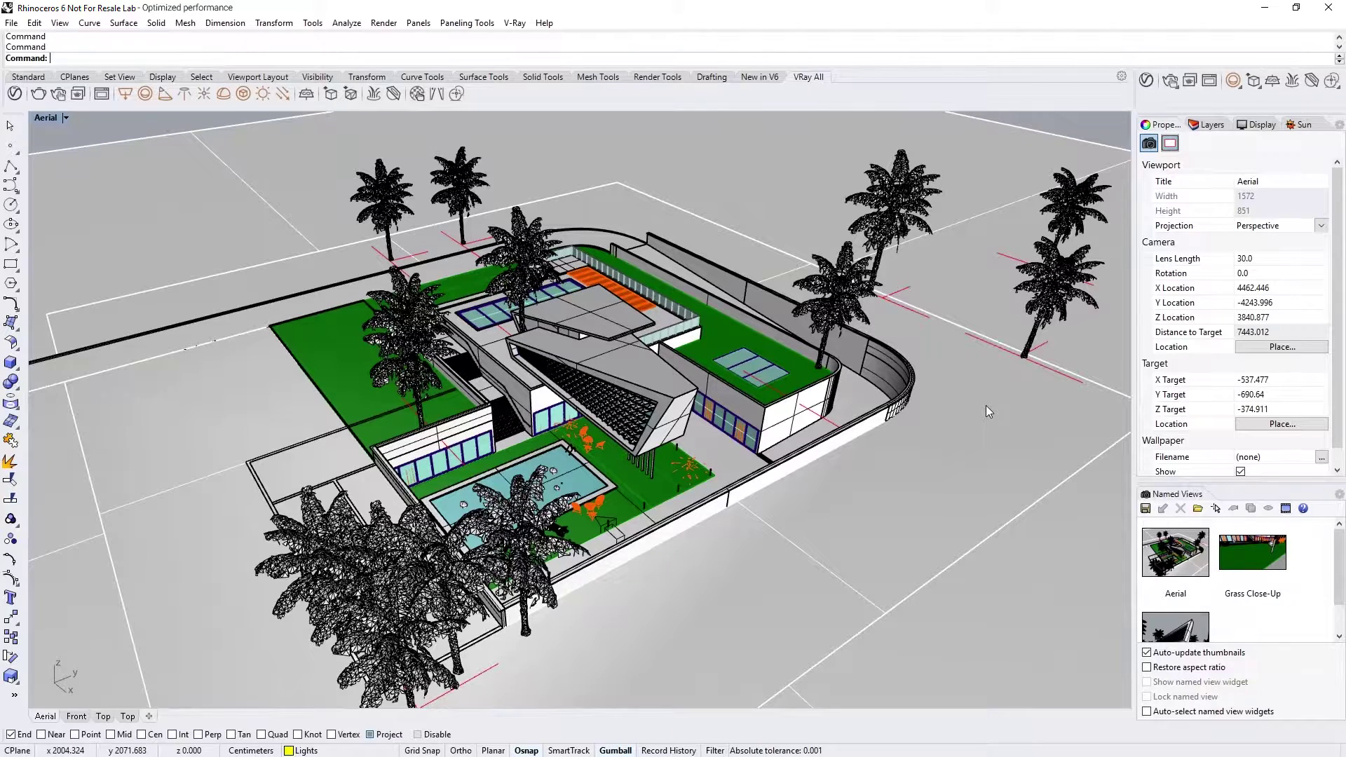
Step: Enable Denoise in the V-Ray render settings and set the denoiser engine to NVIDIA AI
click(1148, 82)
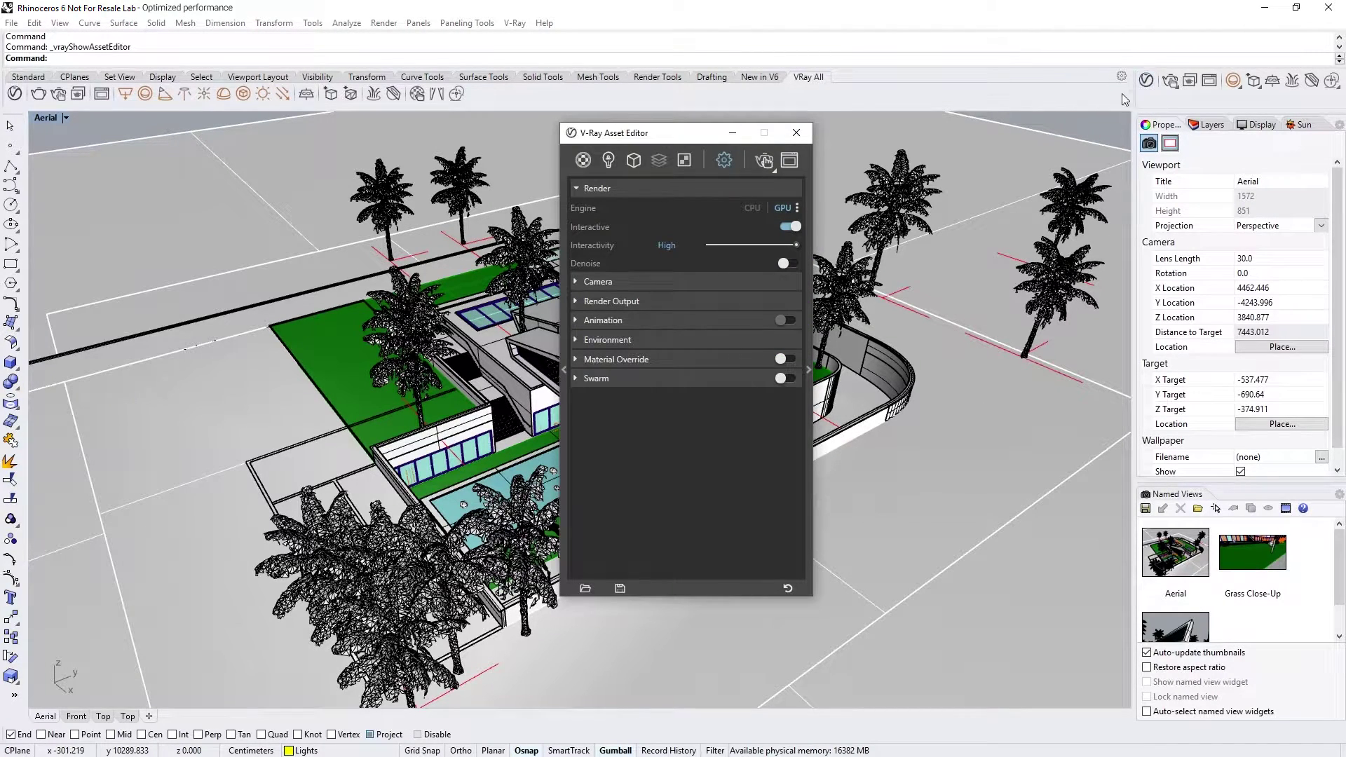
click(789, 264)
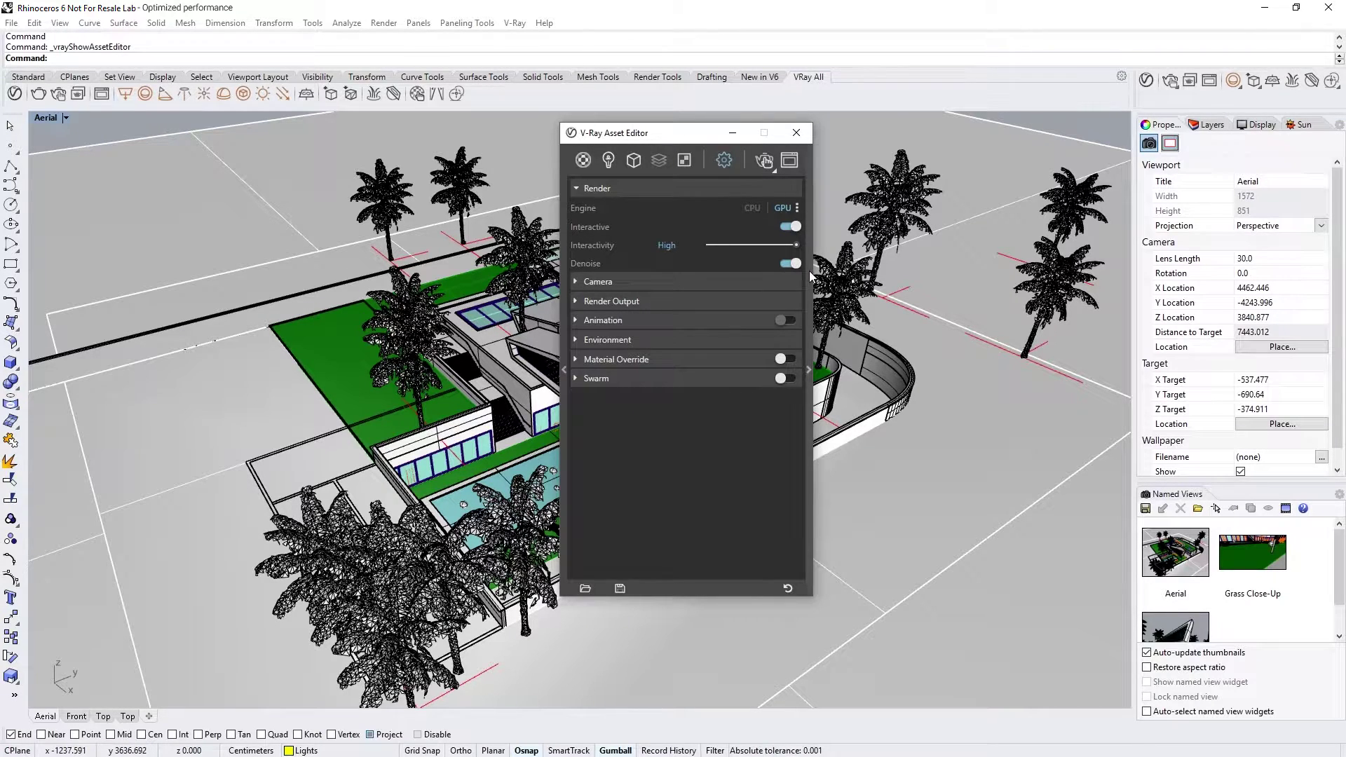
click(809, 271)
click(820, 234)
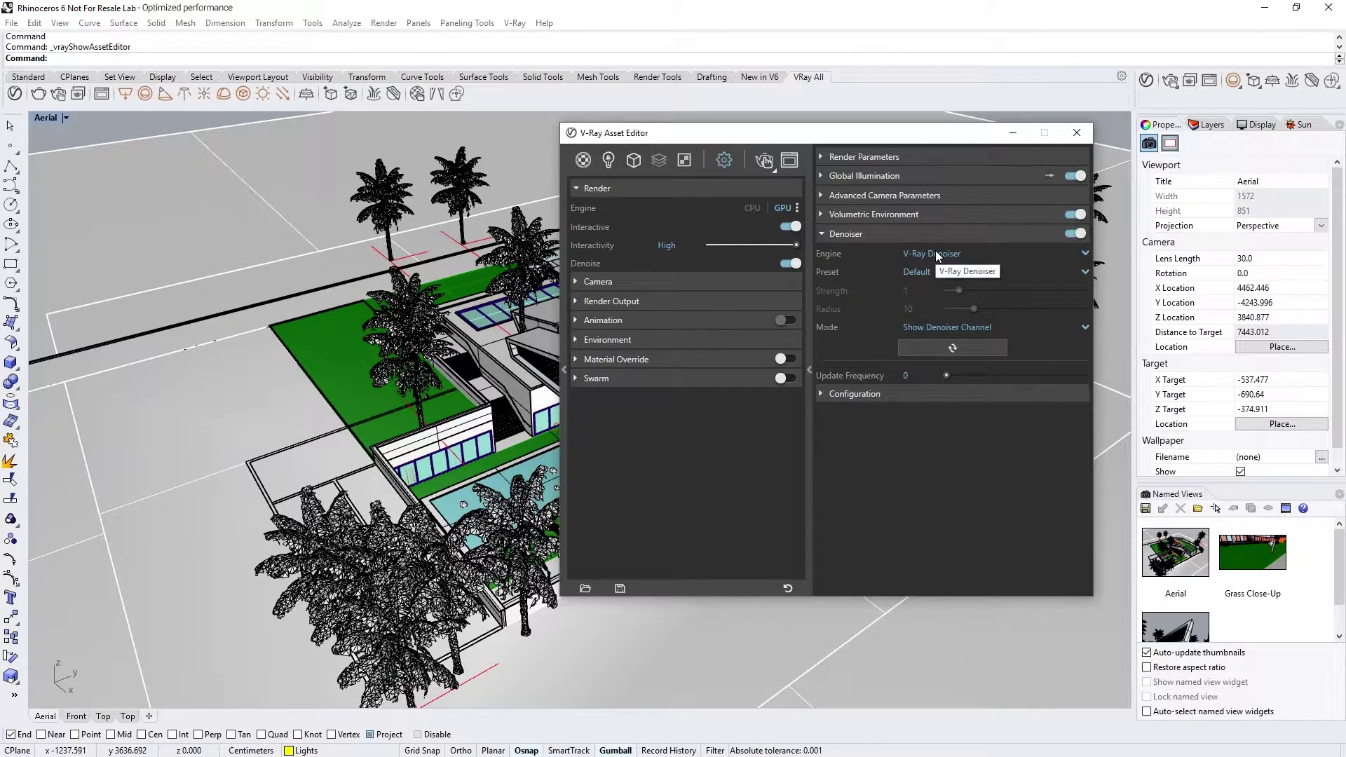
click(1083, 251)
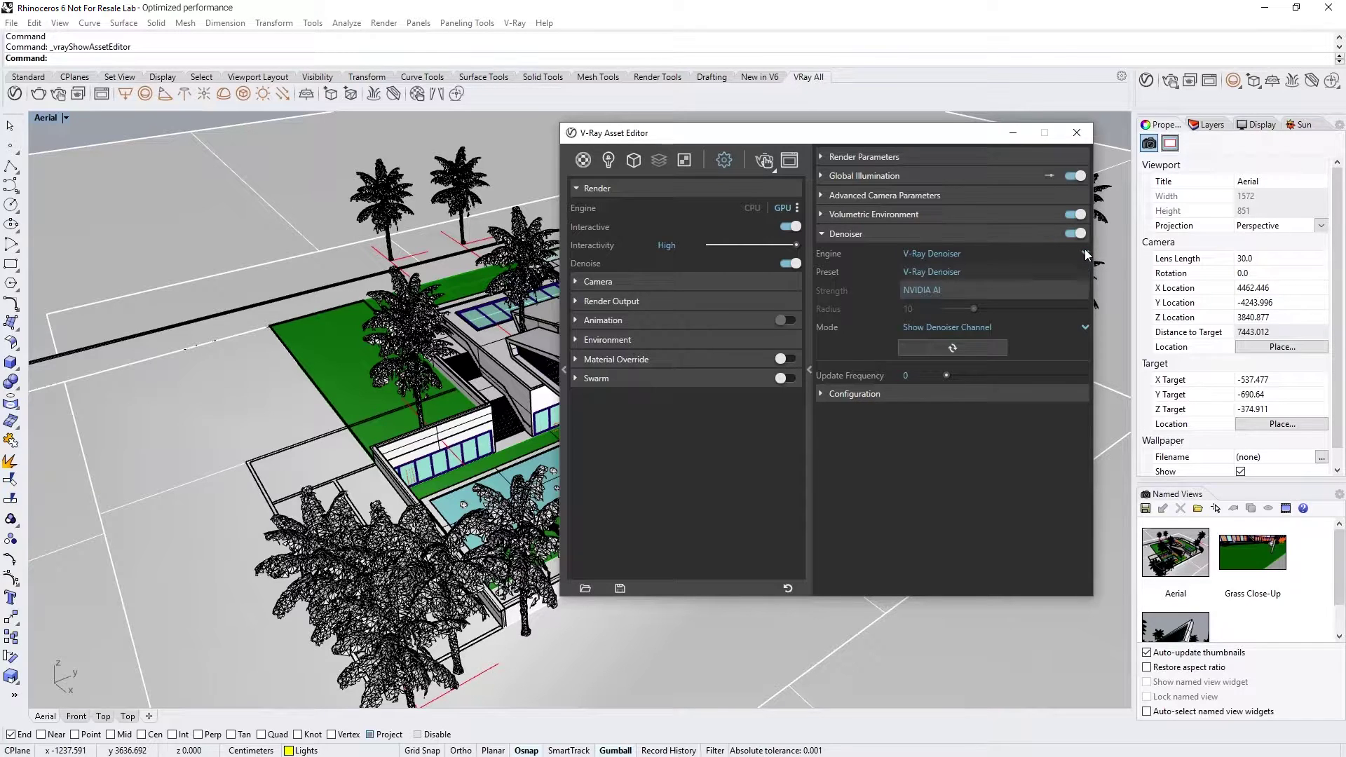
click(922, 290)
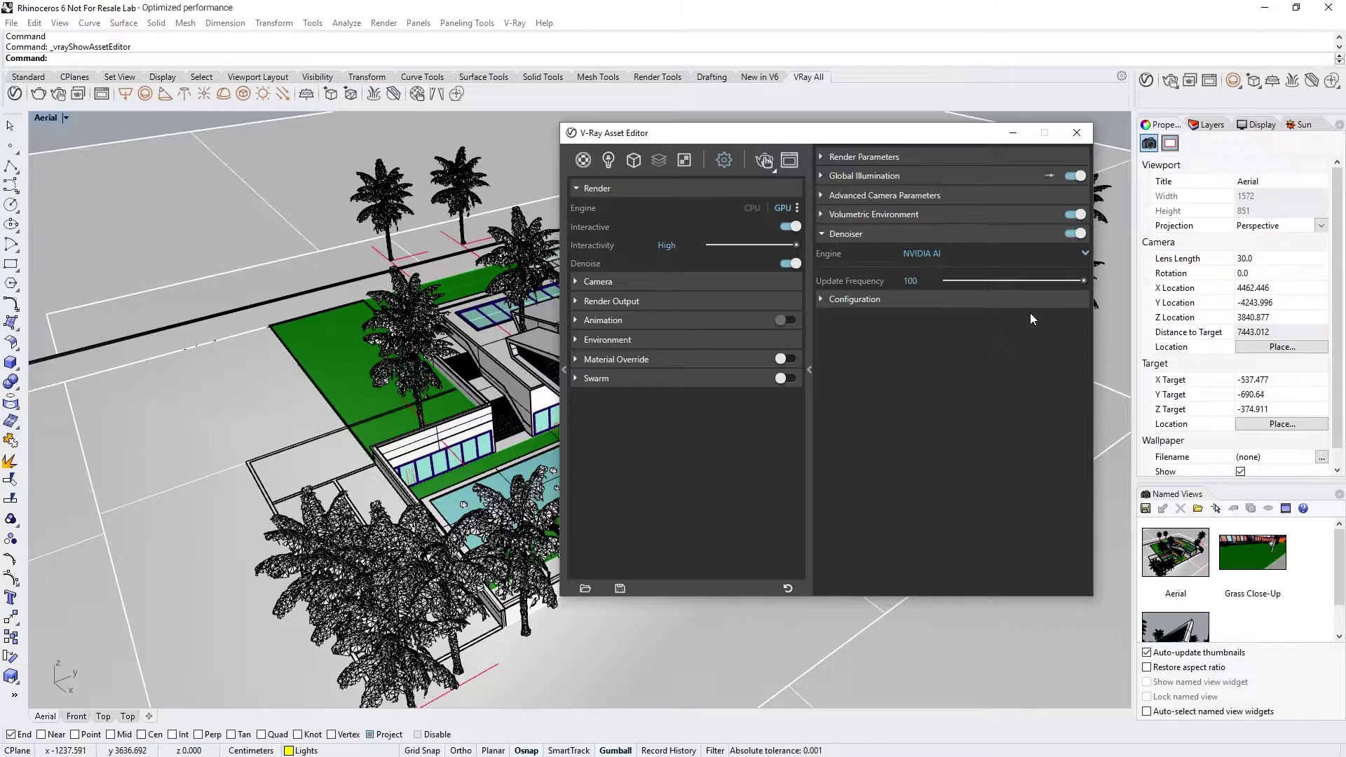
Step: Start an interactive V-Ray render and turn on the Environment Light
click(764, 162)
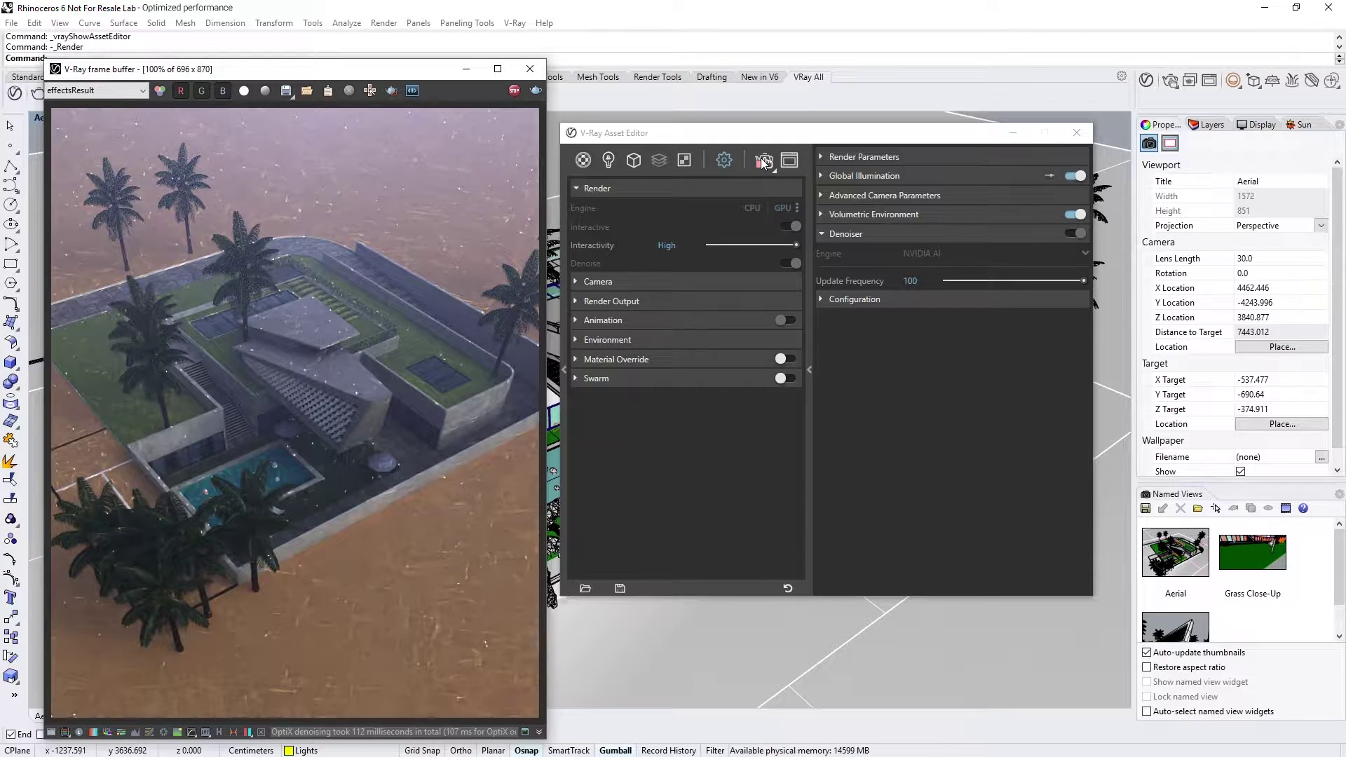
click(609, 161)
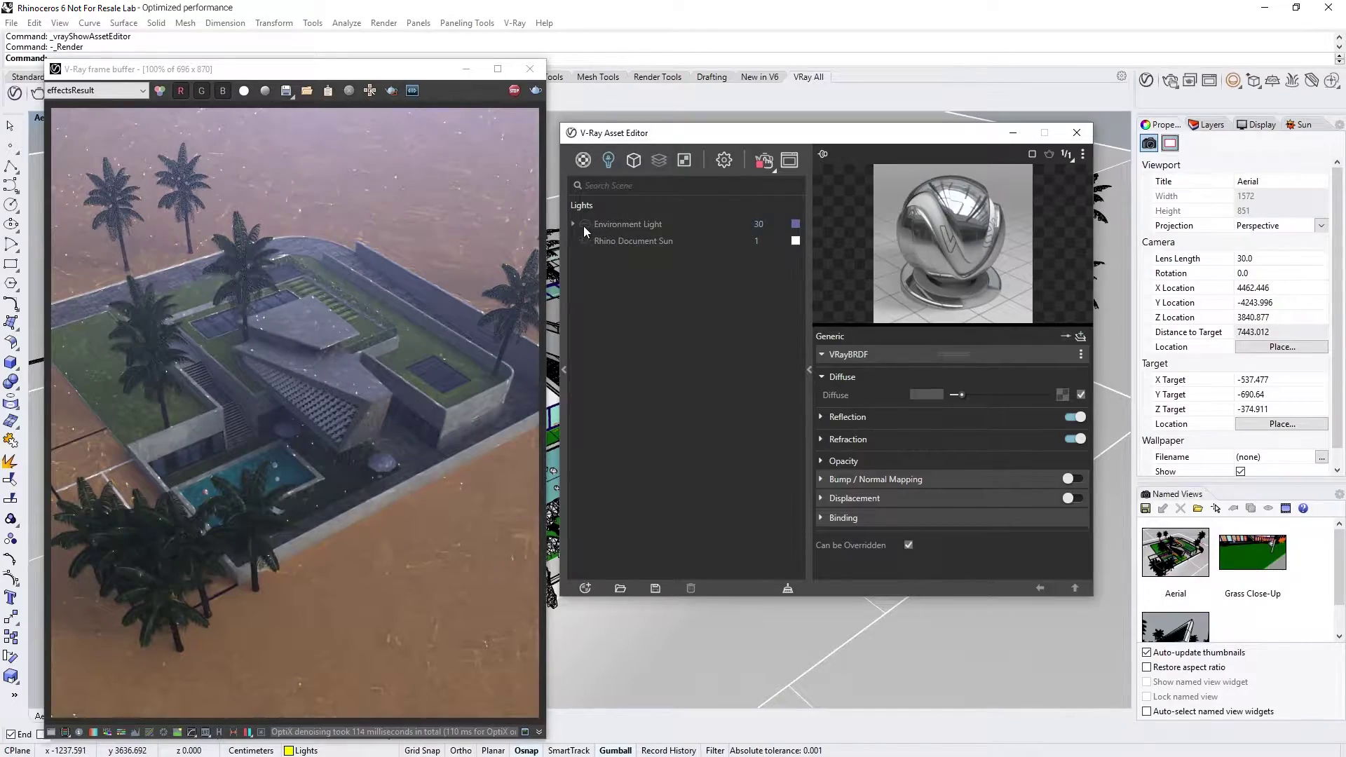
click(584, 224)
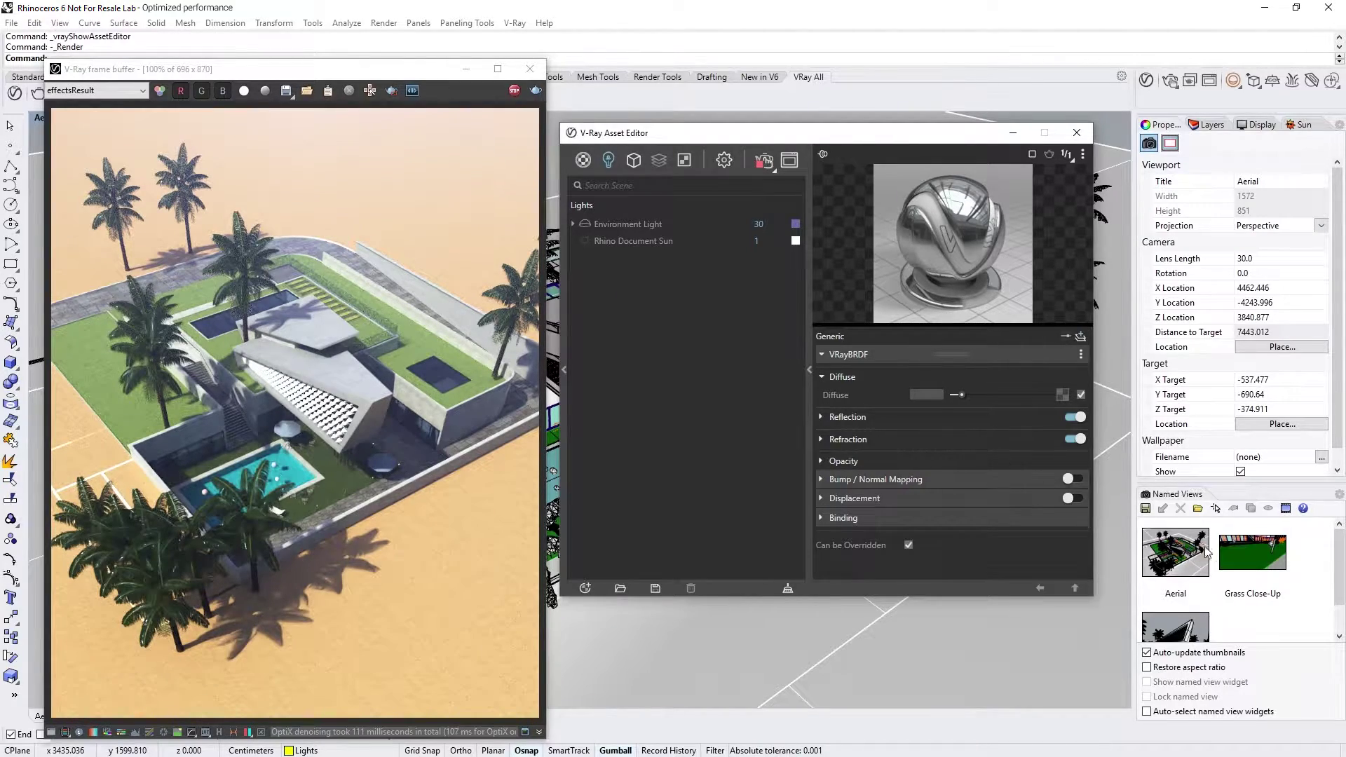
Step: Switch the interactive render to the Grass Close-Up named view and on to the Render_Camera view
double_click(1226, 554)
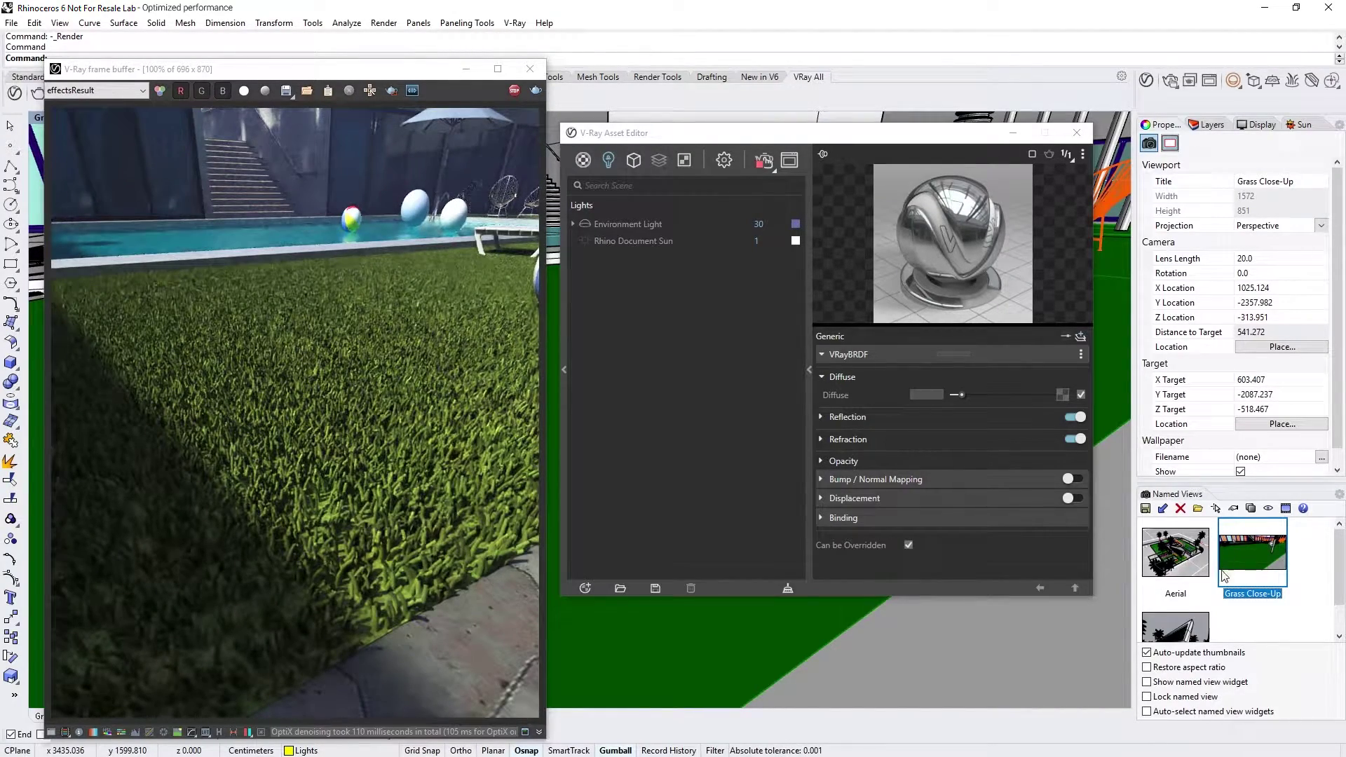
double_click(1204, 627)
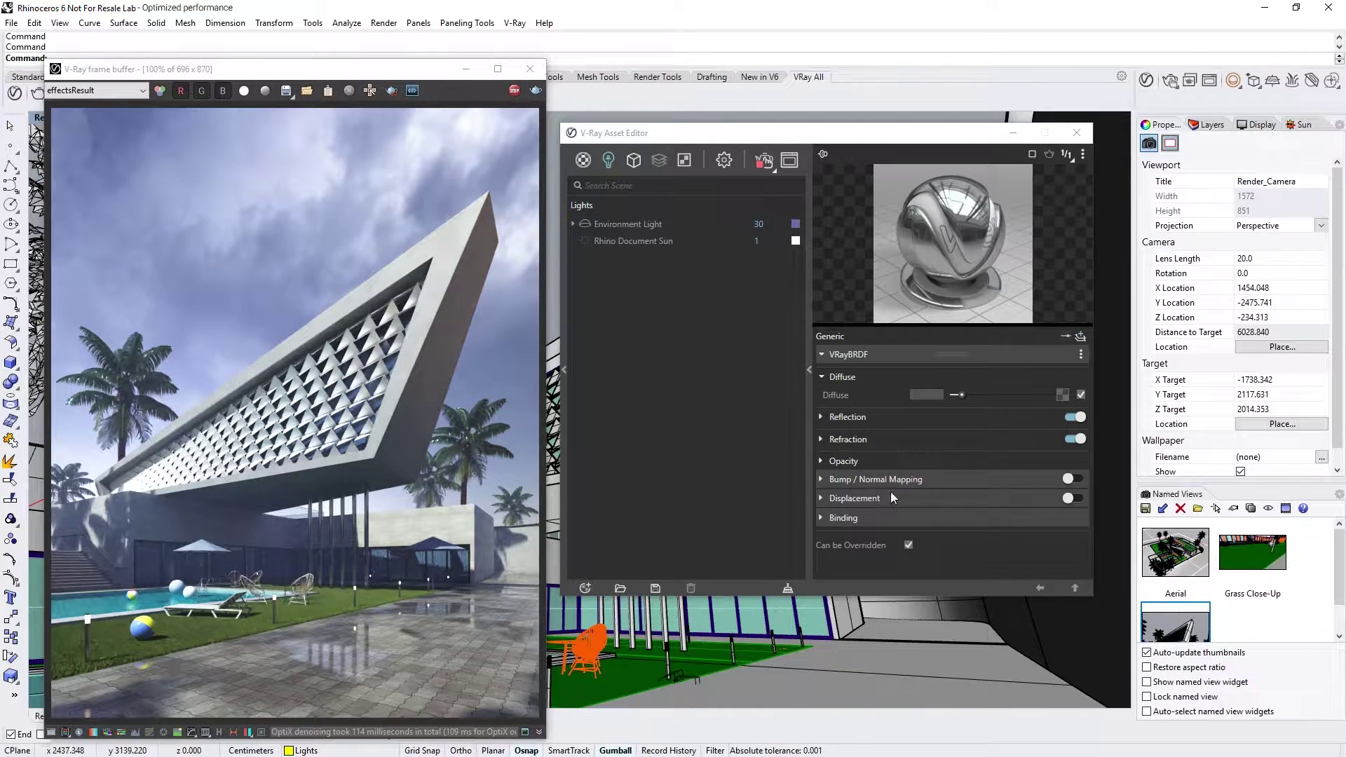
Step: Compare the RGB color and effectsResult channels of the render, ending on effectsResult, and stop the interactive render
click(160, 91)
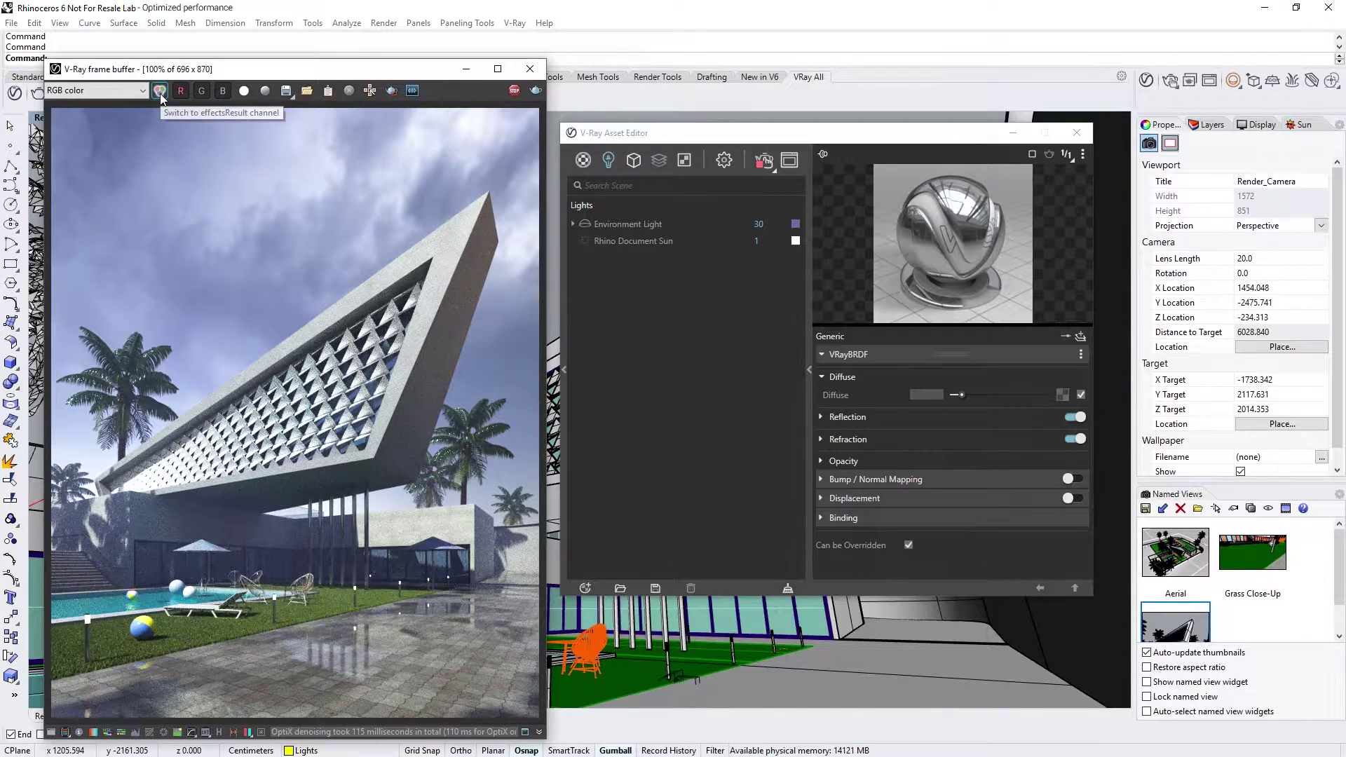
click(160, 92)
click(160, 92)
click(160, 92)
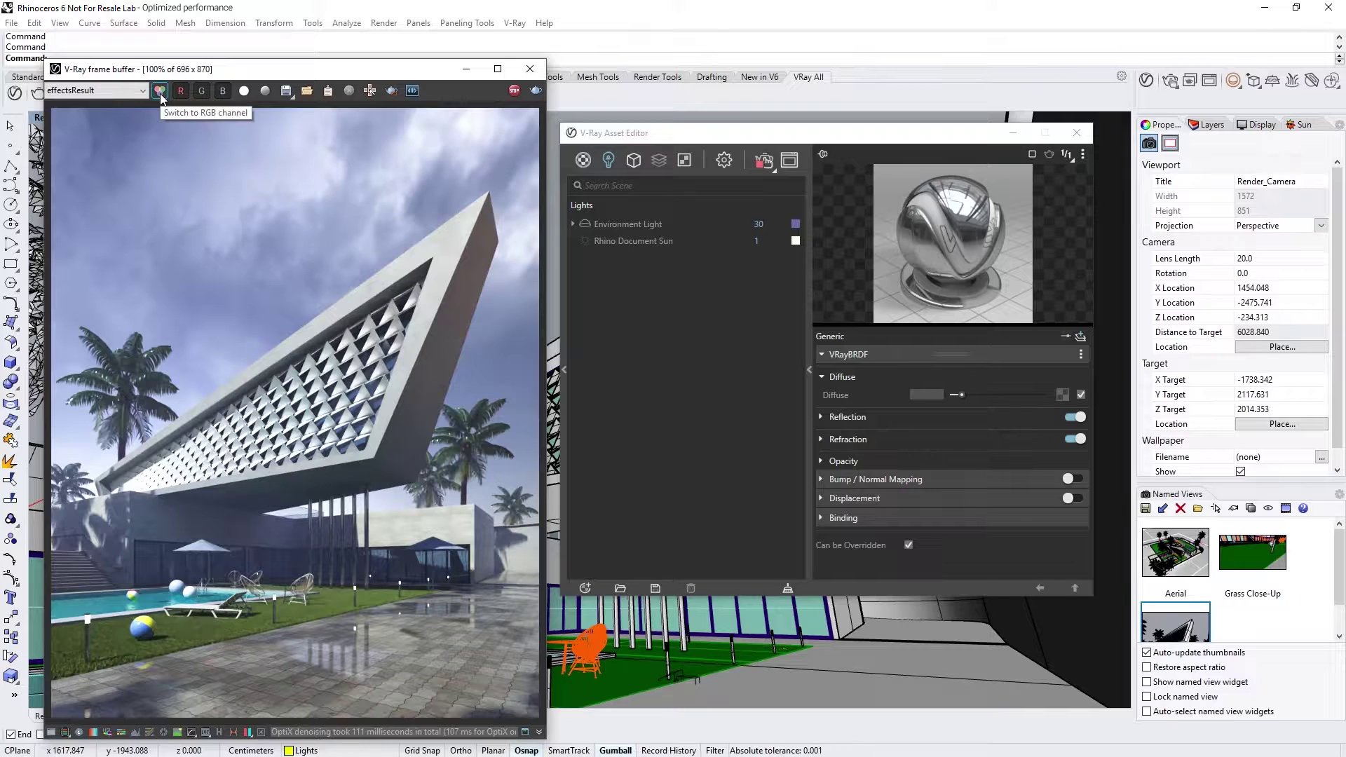
click(514, 92)
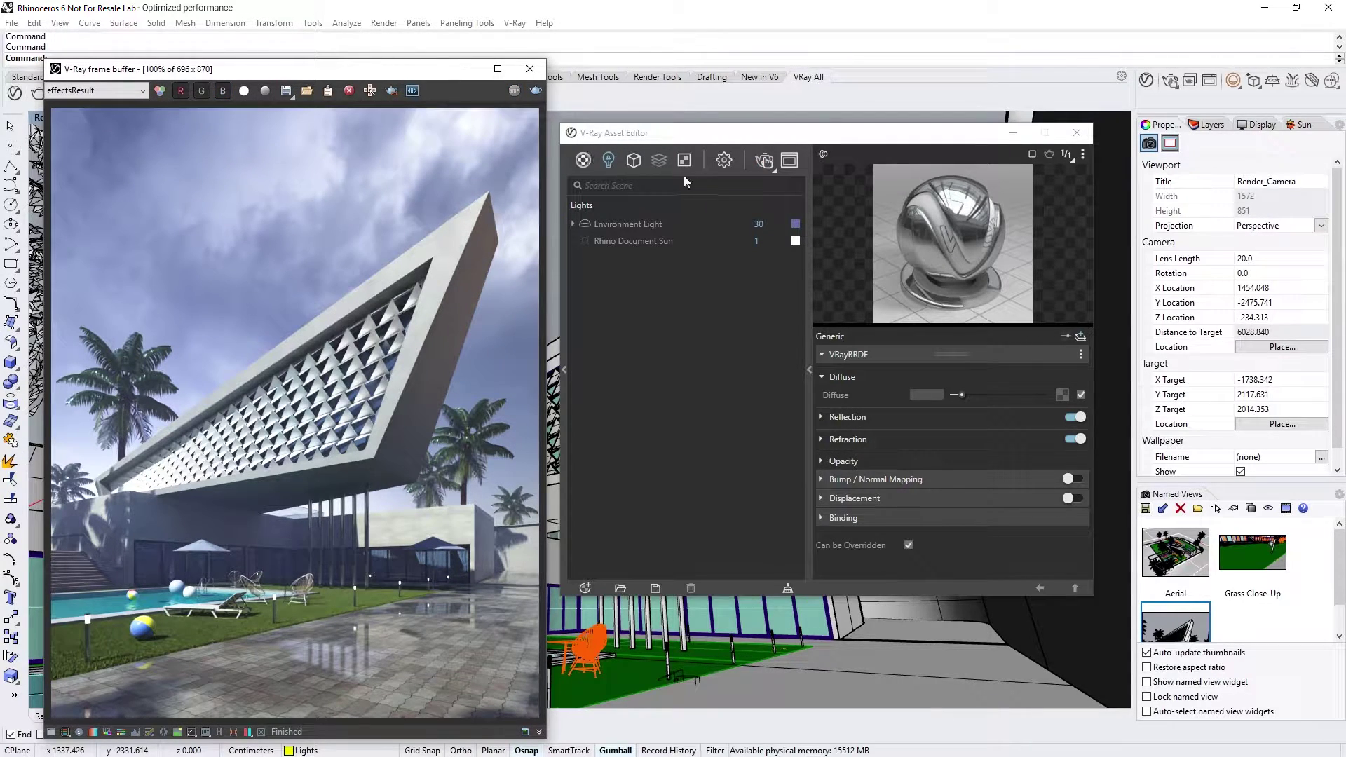
Step: Change the denoiser engine in the render settings to V-Ray Denoiser
click(724, 162)
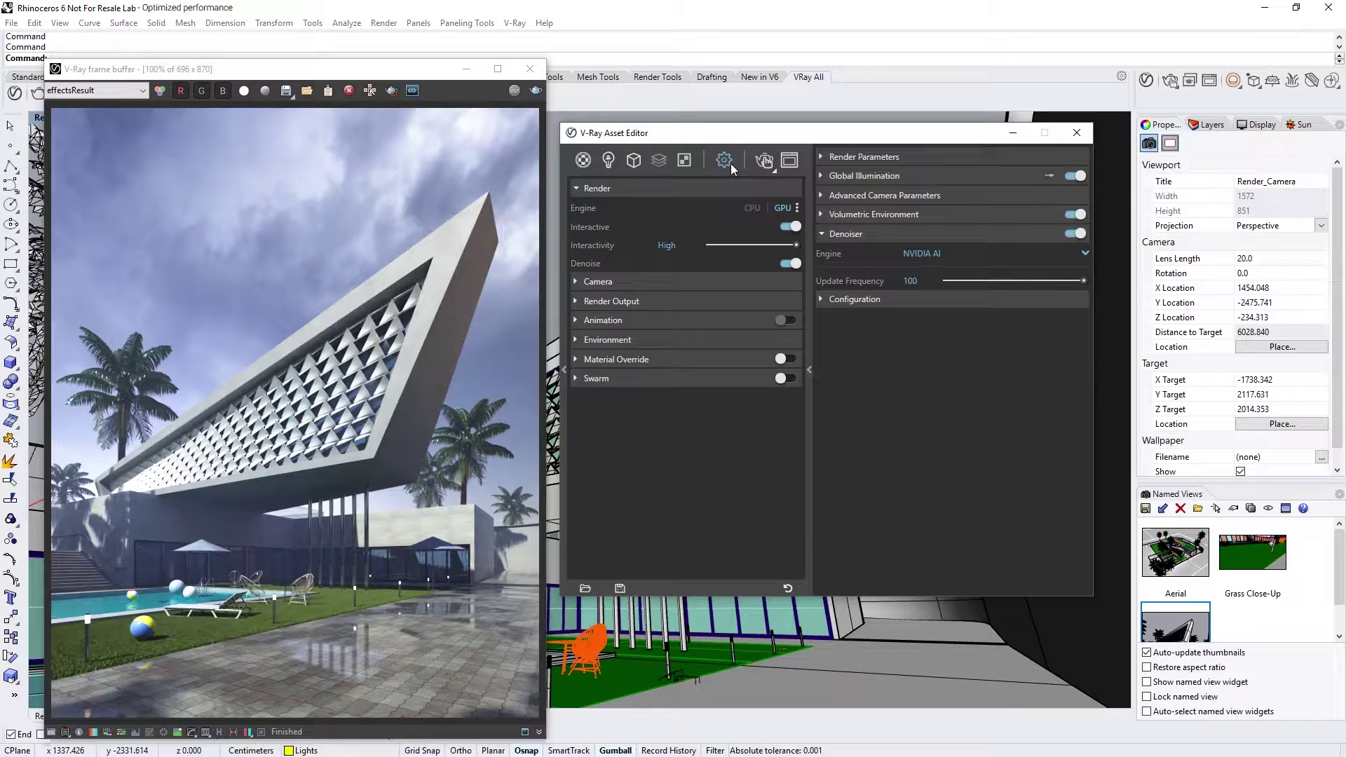
click(908, 251)
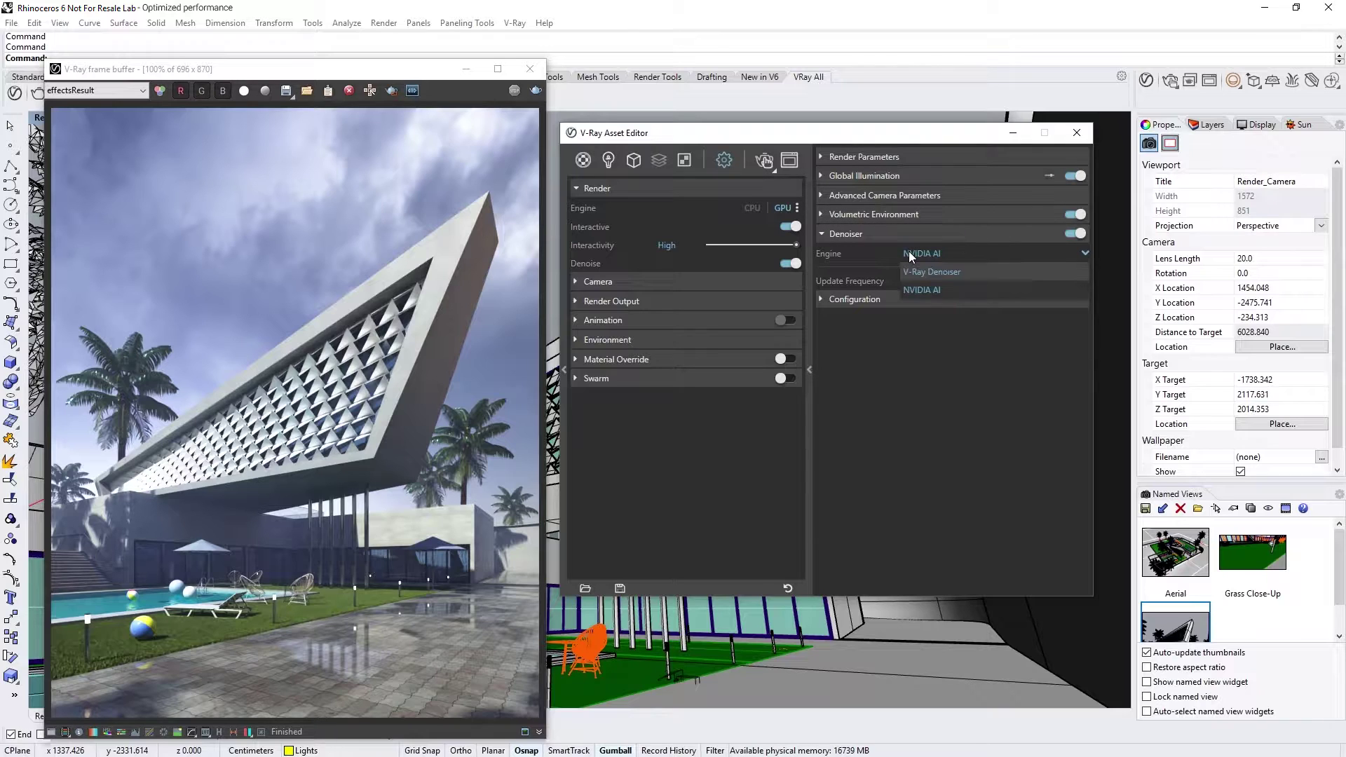
click(918, 272)
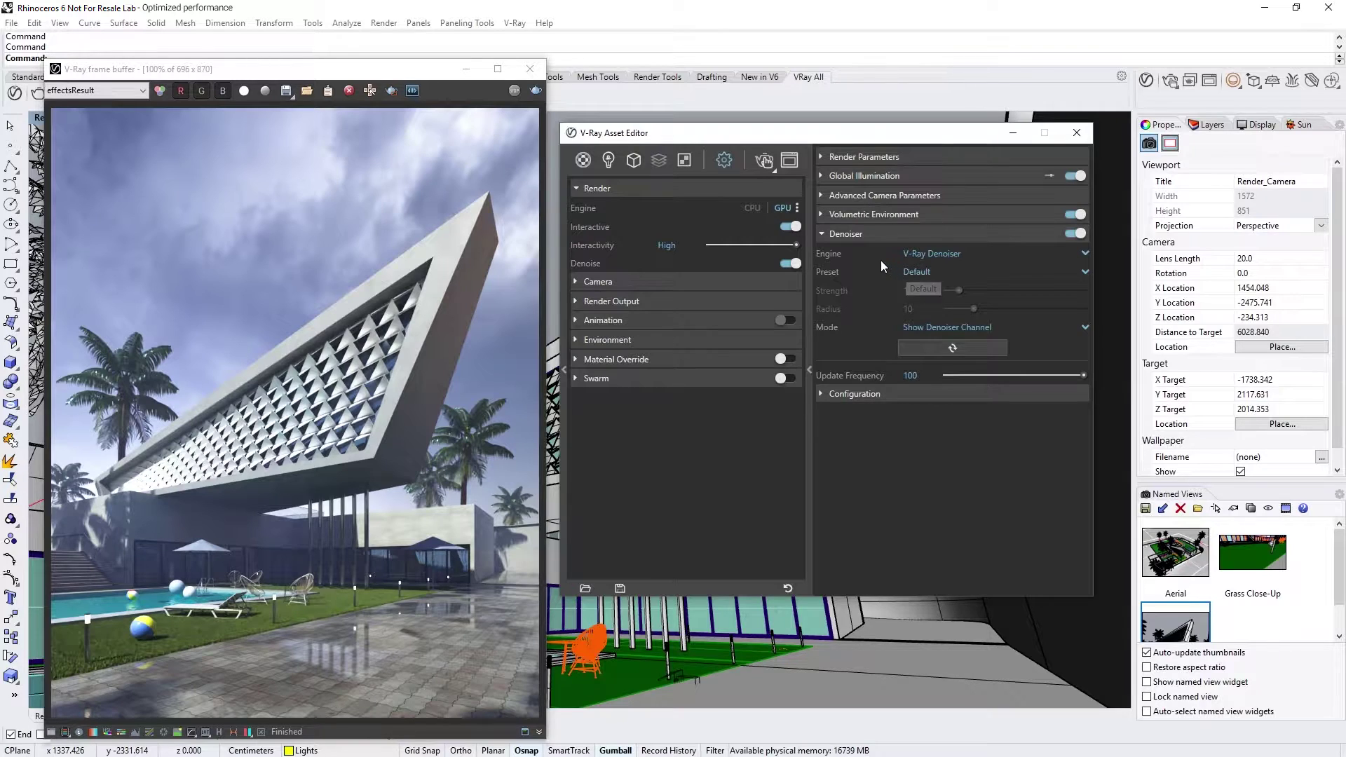
click(820, 234)
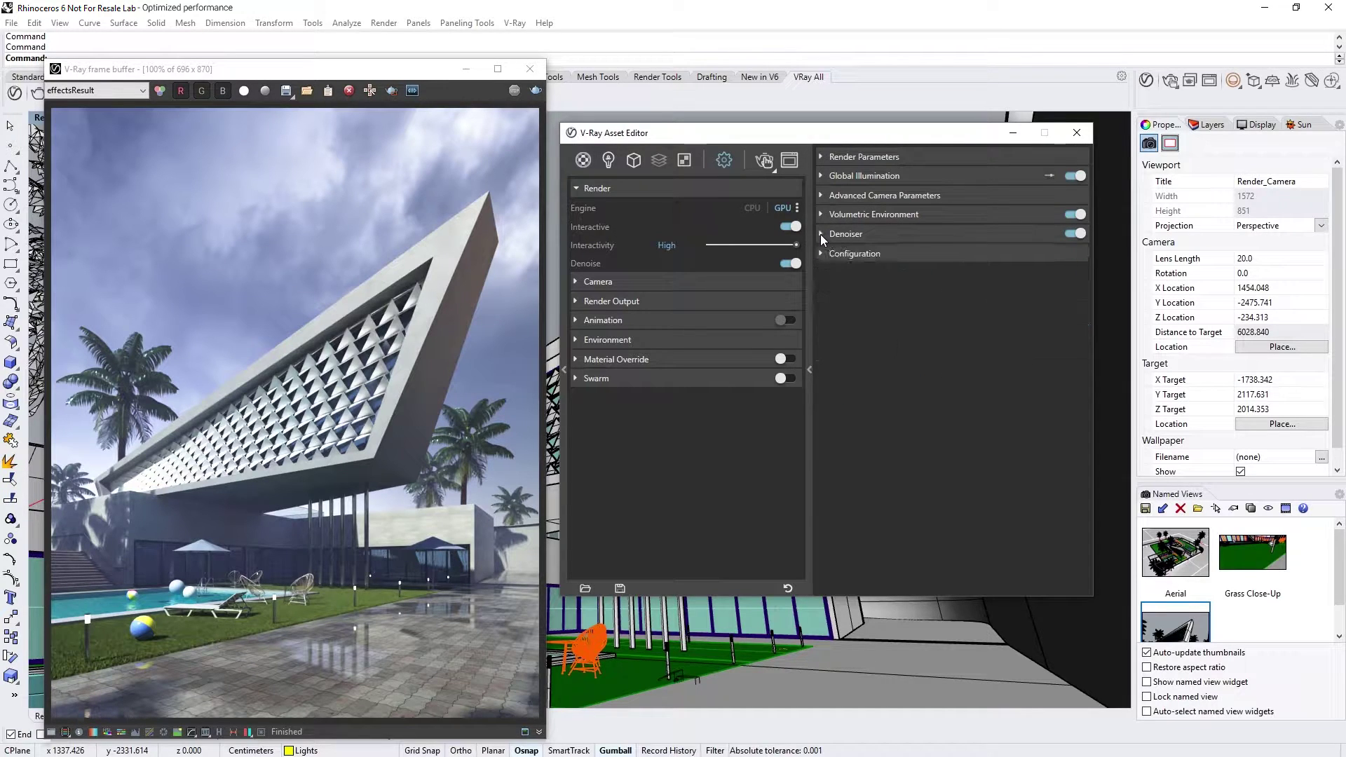
Step: Start a production GPU render with Interactive and Progressive turned off and the GeForce GTX 1050 enabled as an additional device
click(794, 229)
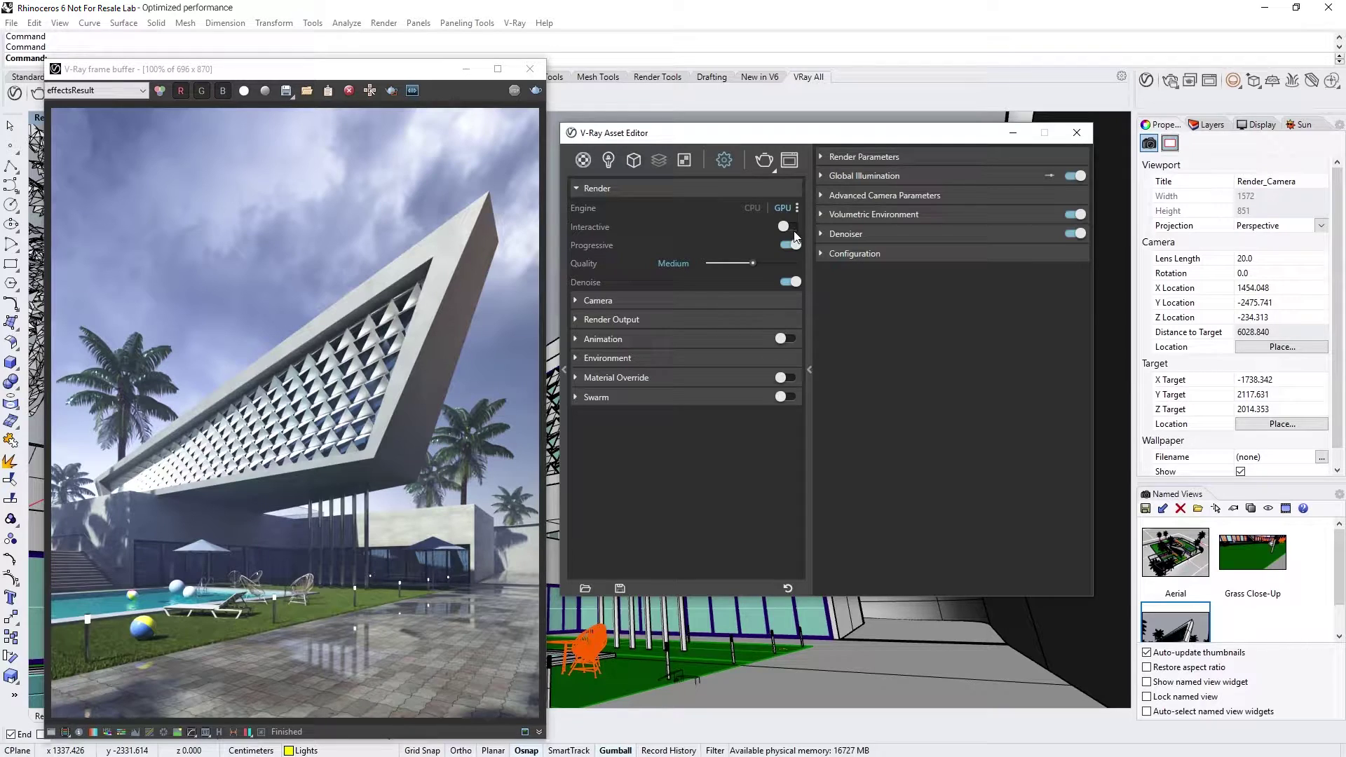
click(795, 246)
click(797, 209)
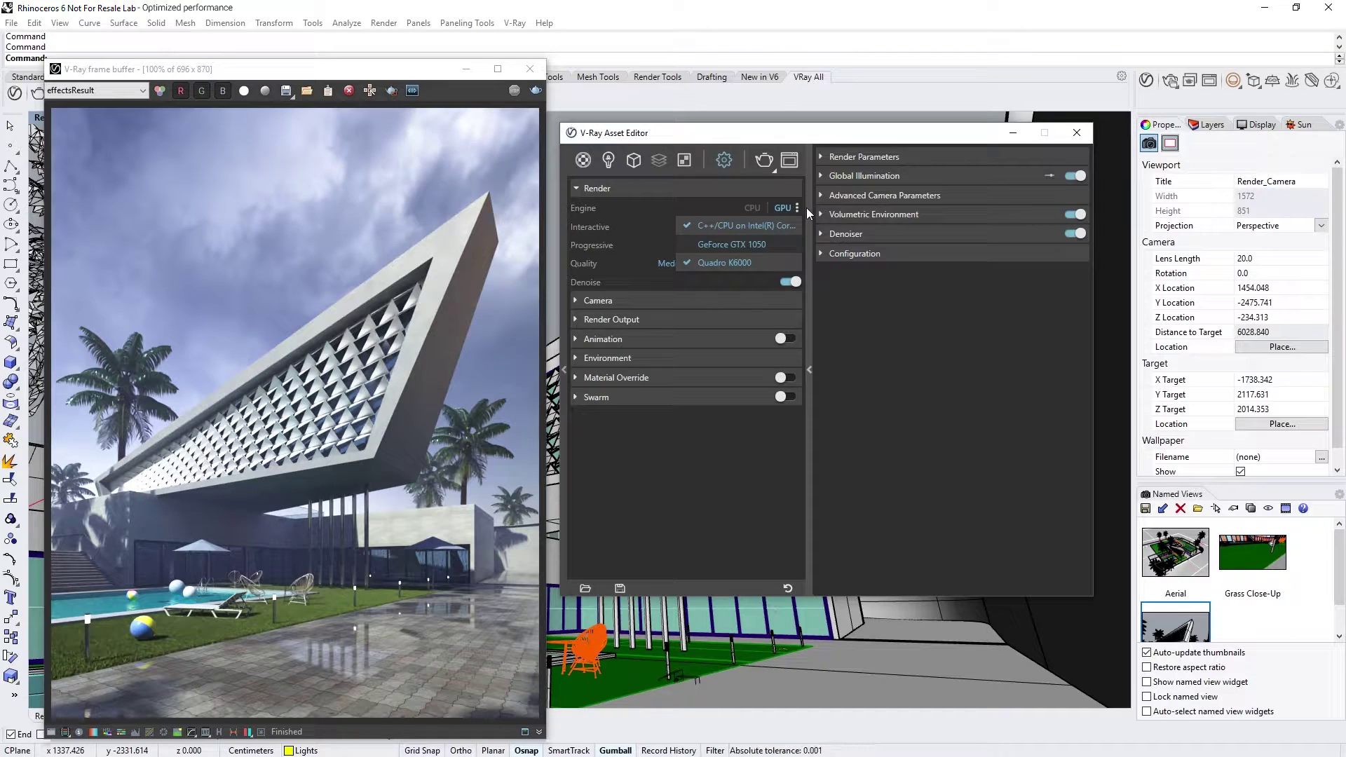
click(792, 241)
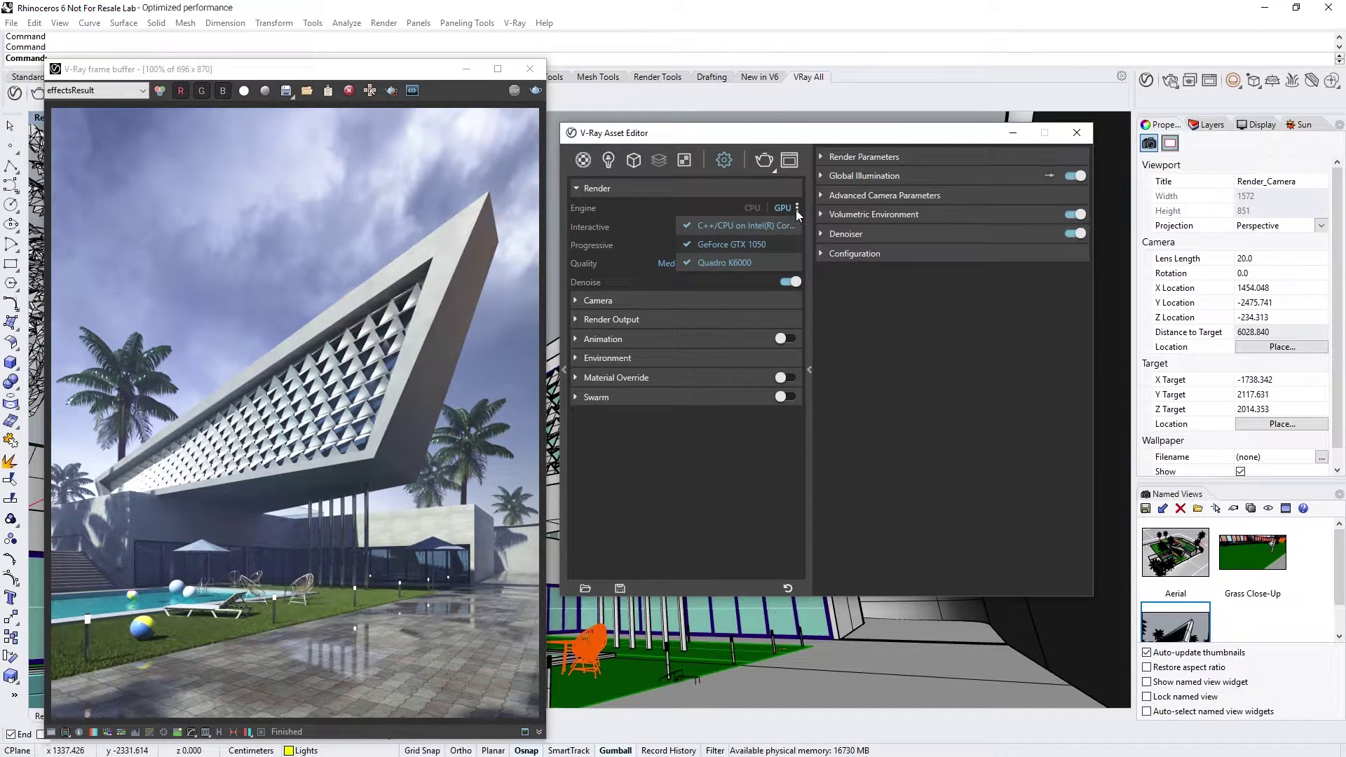
click(796, 209)
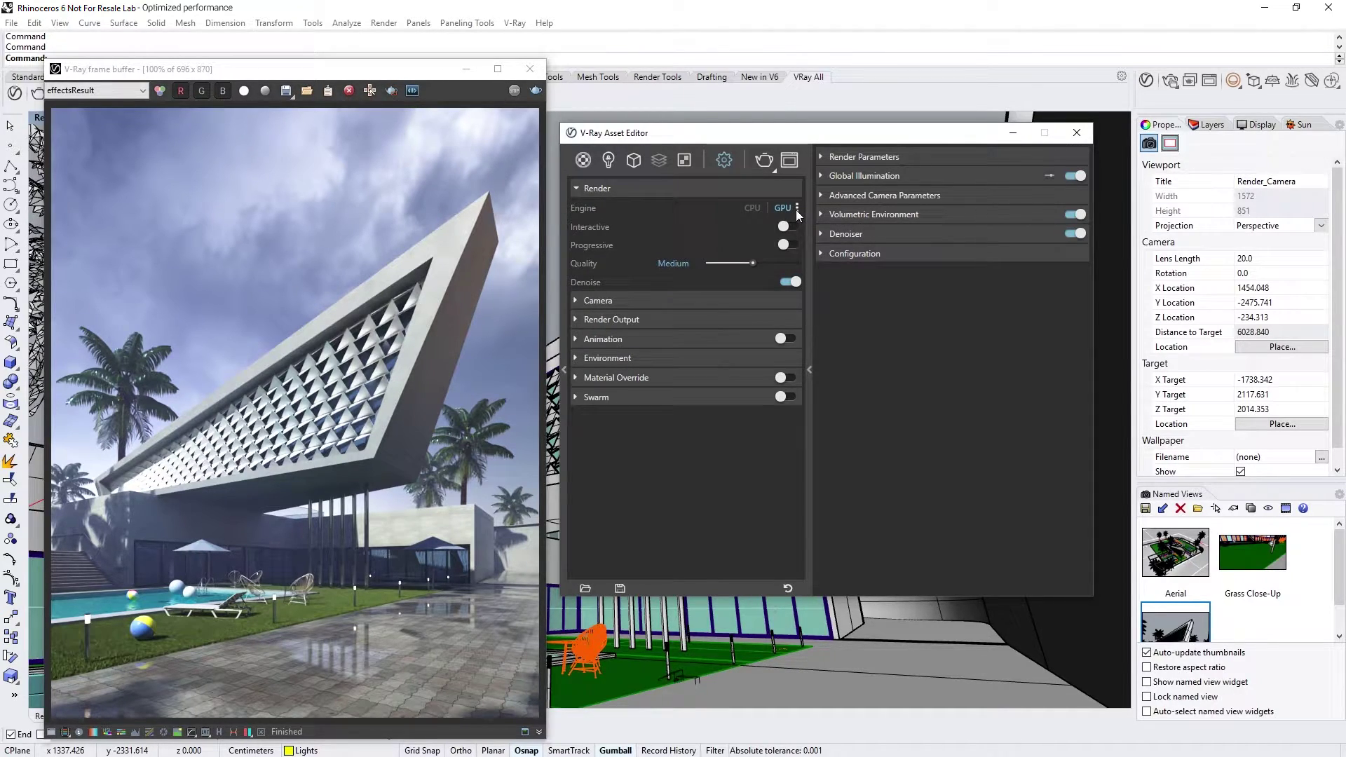
click(764, 160)
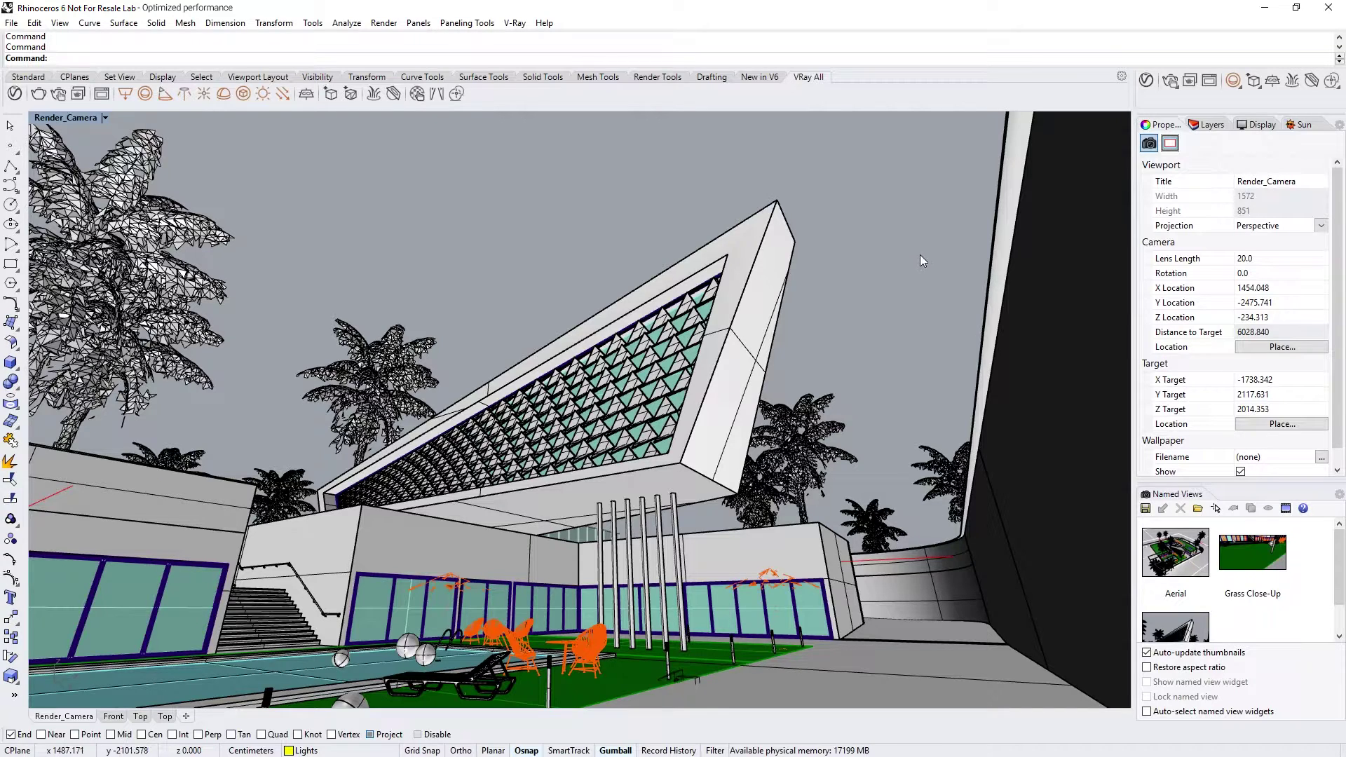
Step: Reopen the V-Ray Asset Editor, enable Denoise and select V-Ray Denoiser as the engine
click(1146, 80)
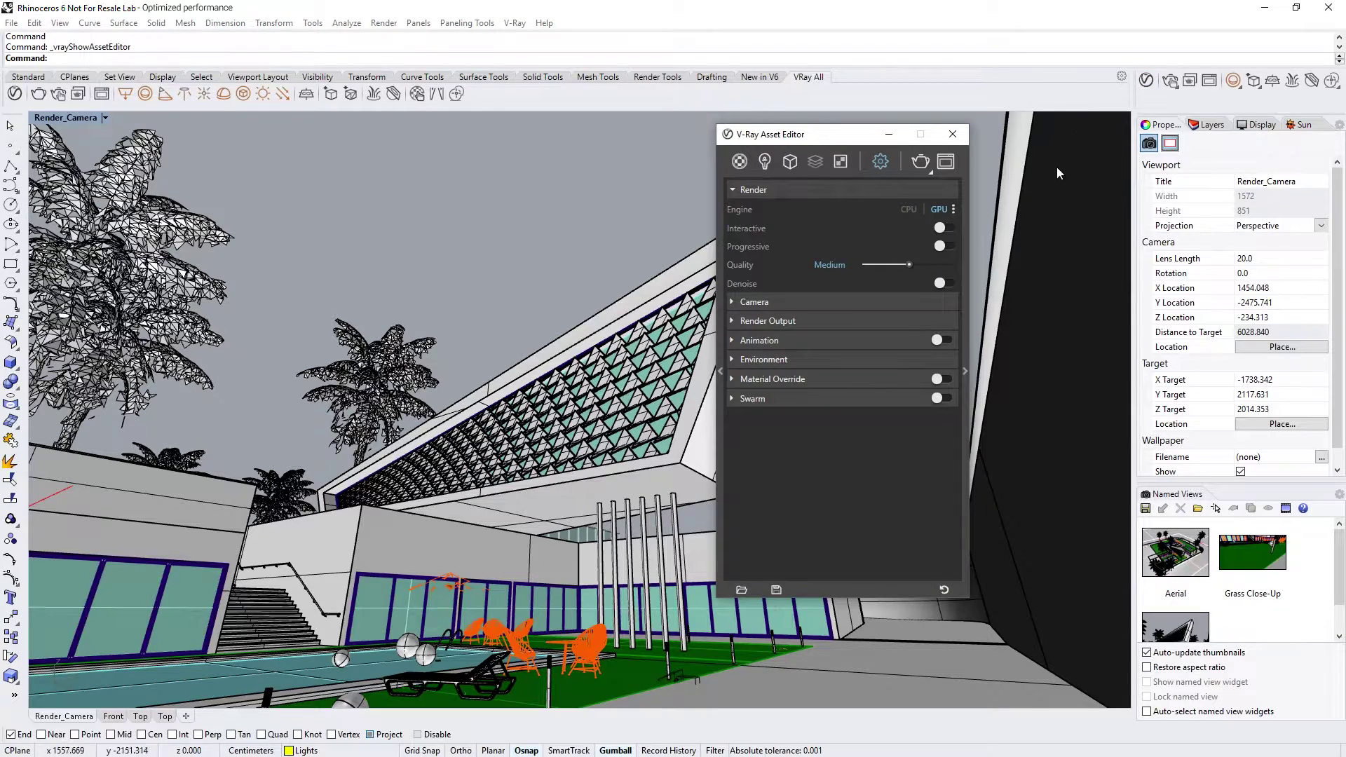
click(945, 283)
click(965, 284)
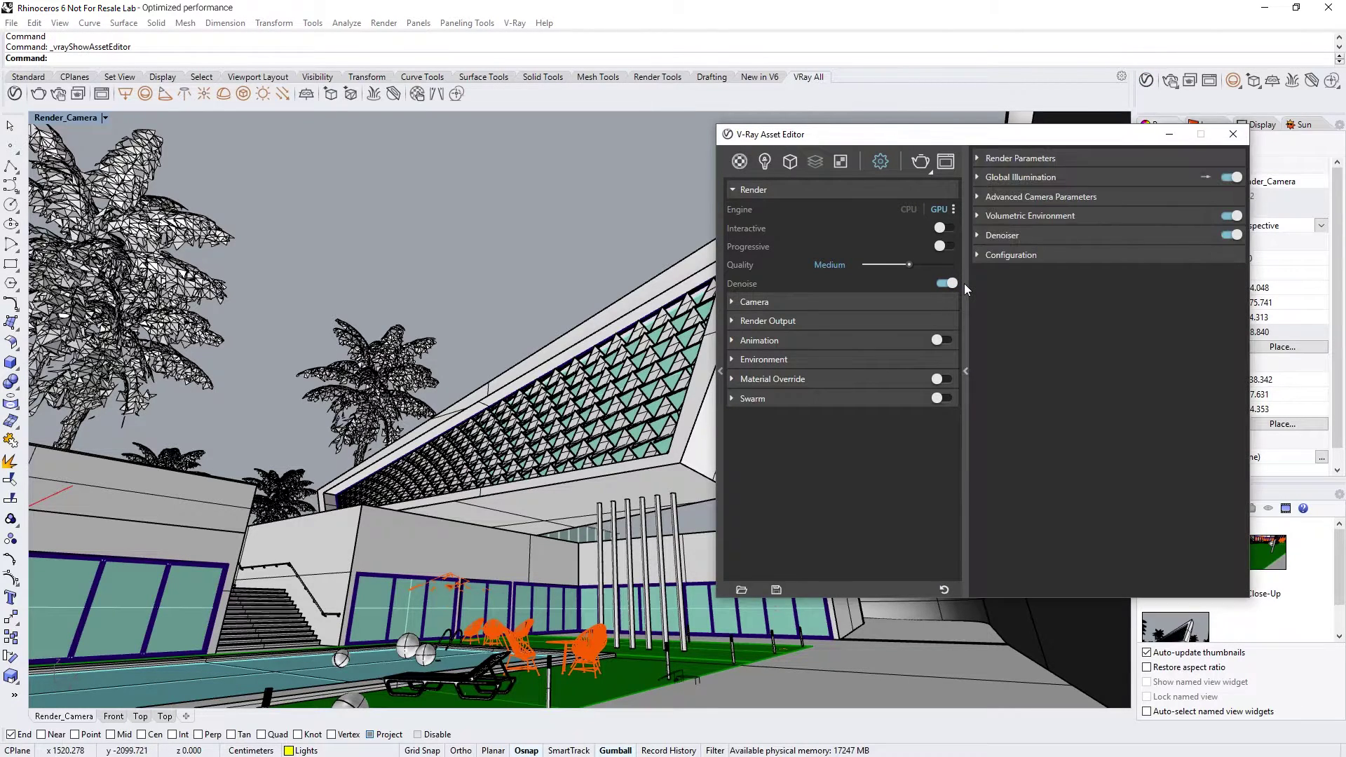
click(990, 236)
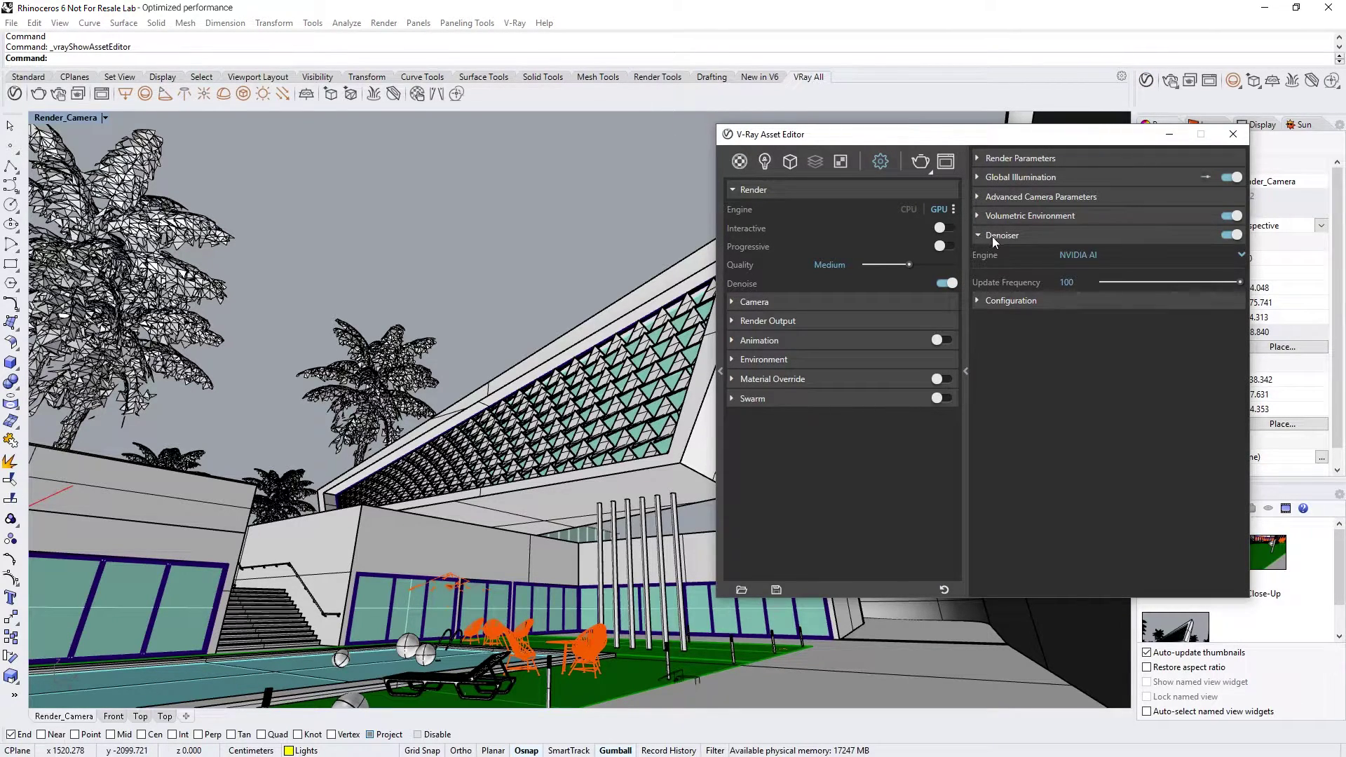
click(1066, 256)
click(1100, 275)
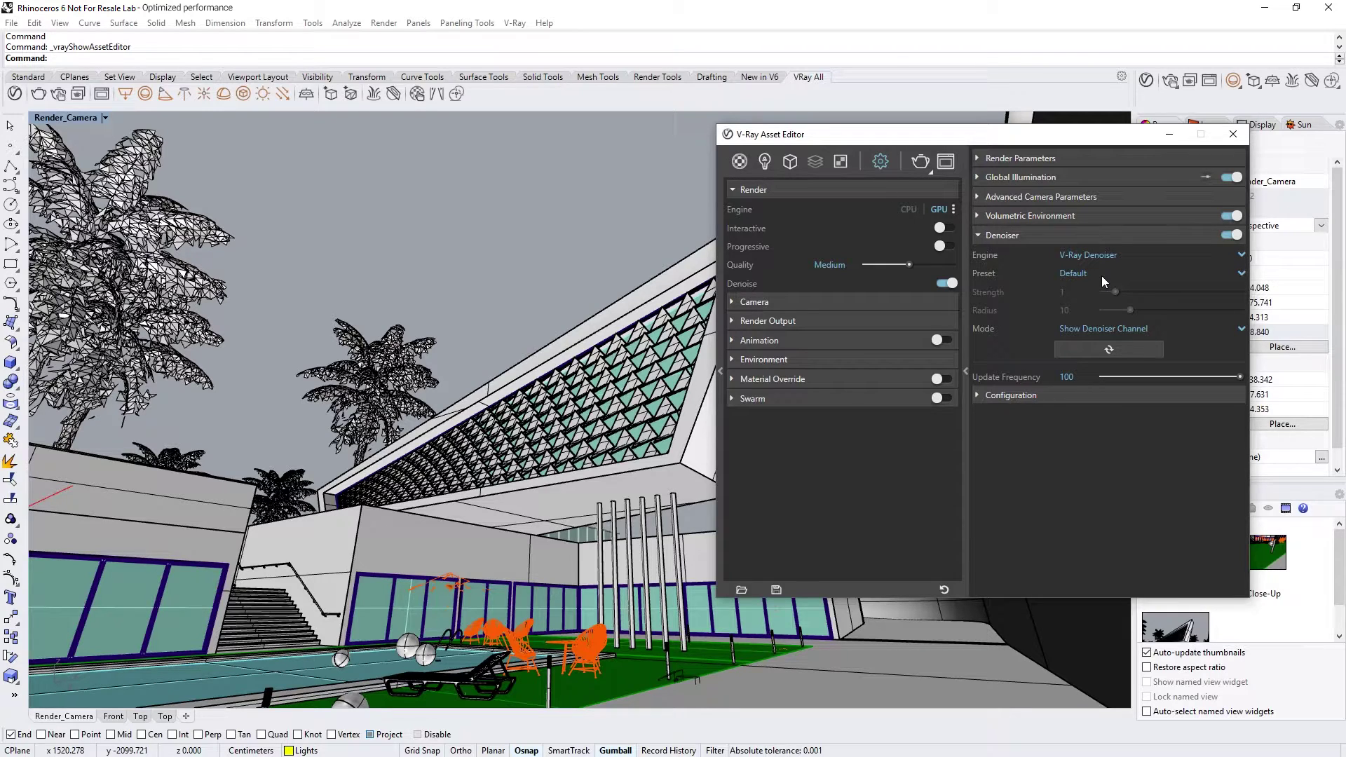
click(1009, 242)
click(968, 264)
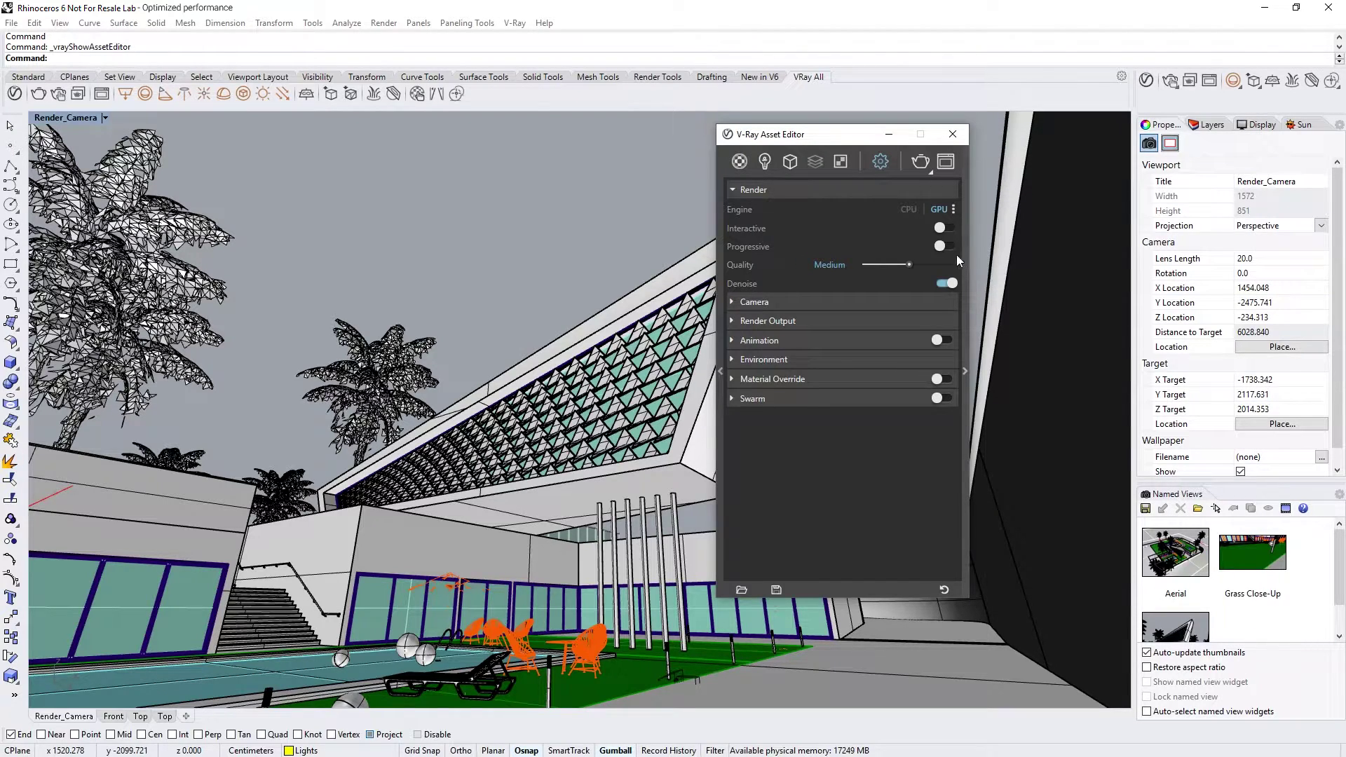
Step: Add the Lighting, Global Illumination, Reflection, Specular and Refraction render elements to the scene
click(813, 163)
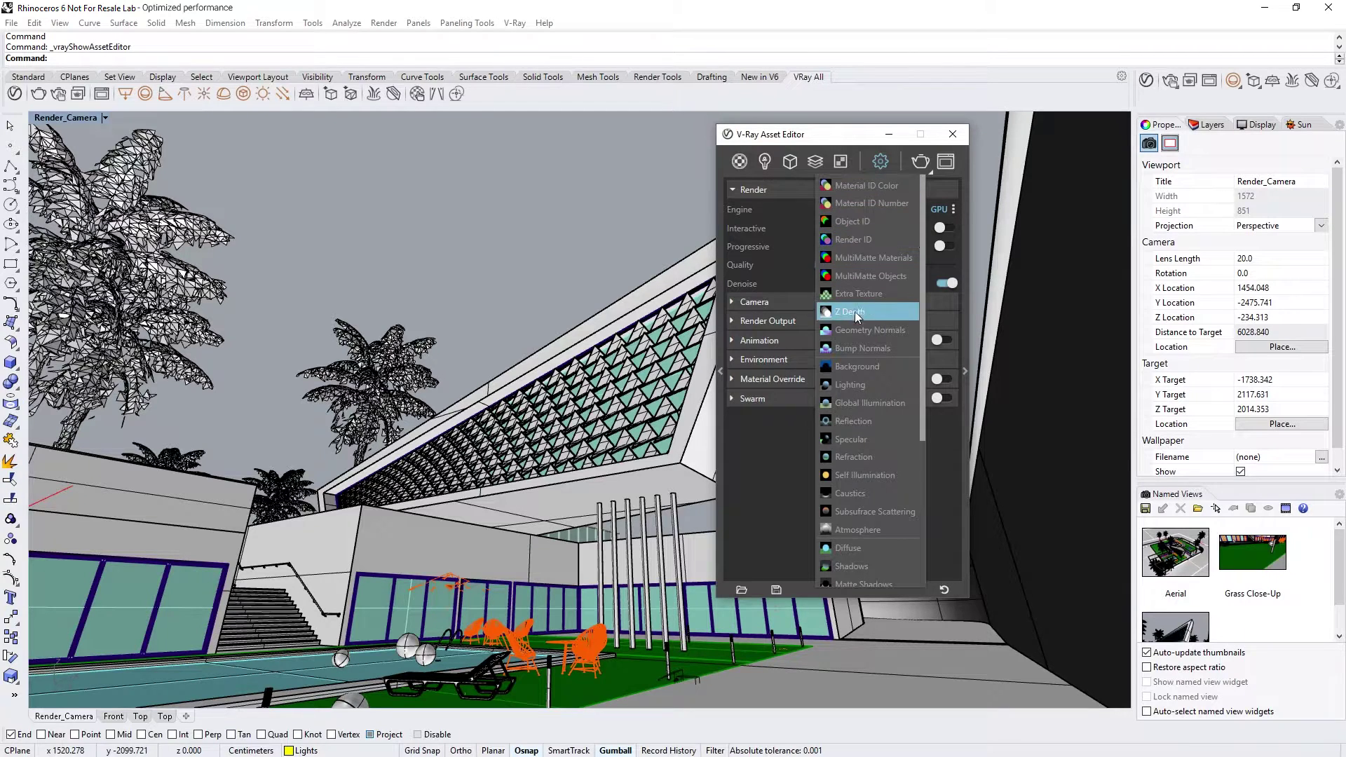
click(857, 382)
click(857, 403)
click(855, 420)
click(852, 437)
click(852, 457)
click(759, 422)
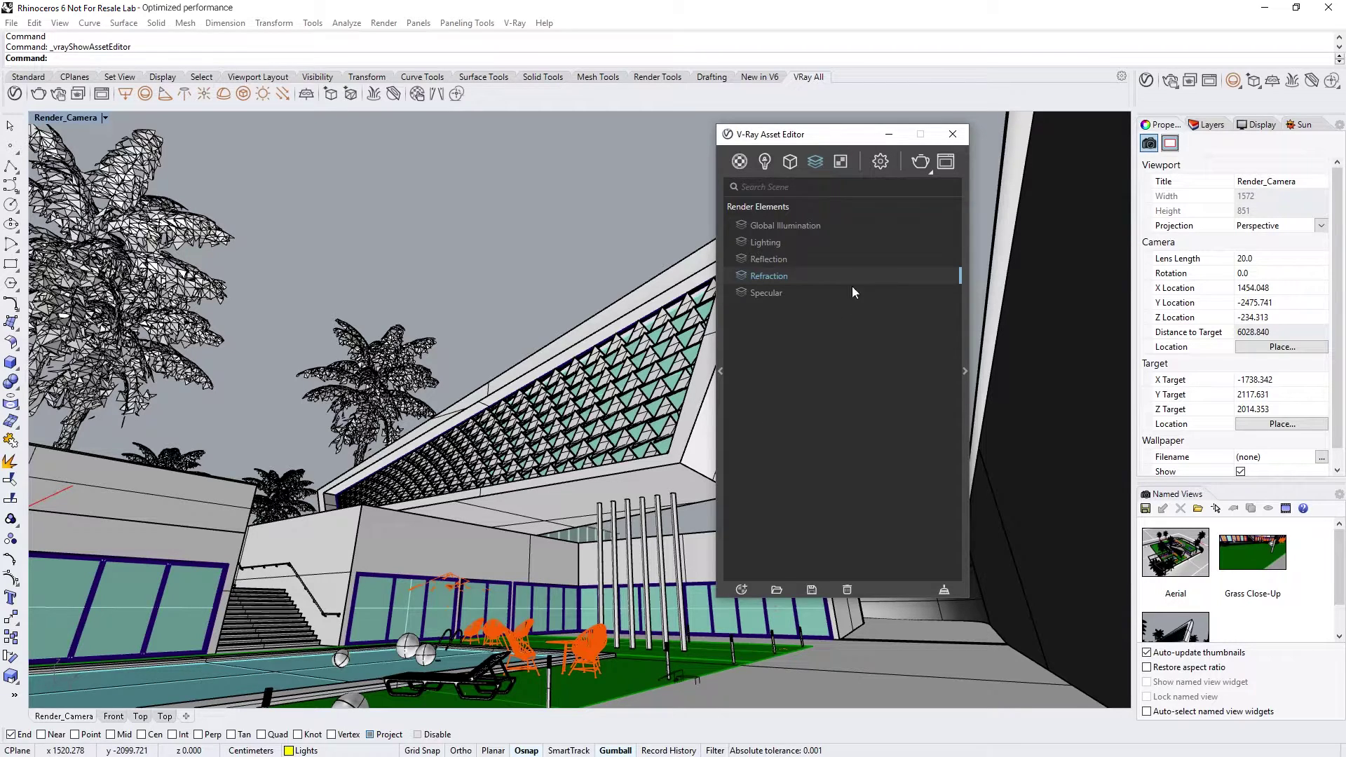
Step: Render the Render_Camera view and save the finished image to the frame buffer history
click(920, 161)
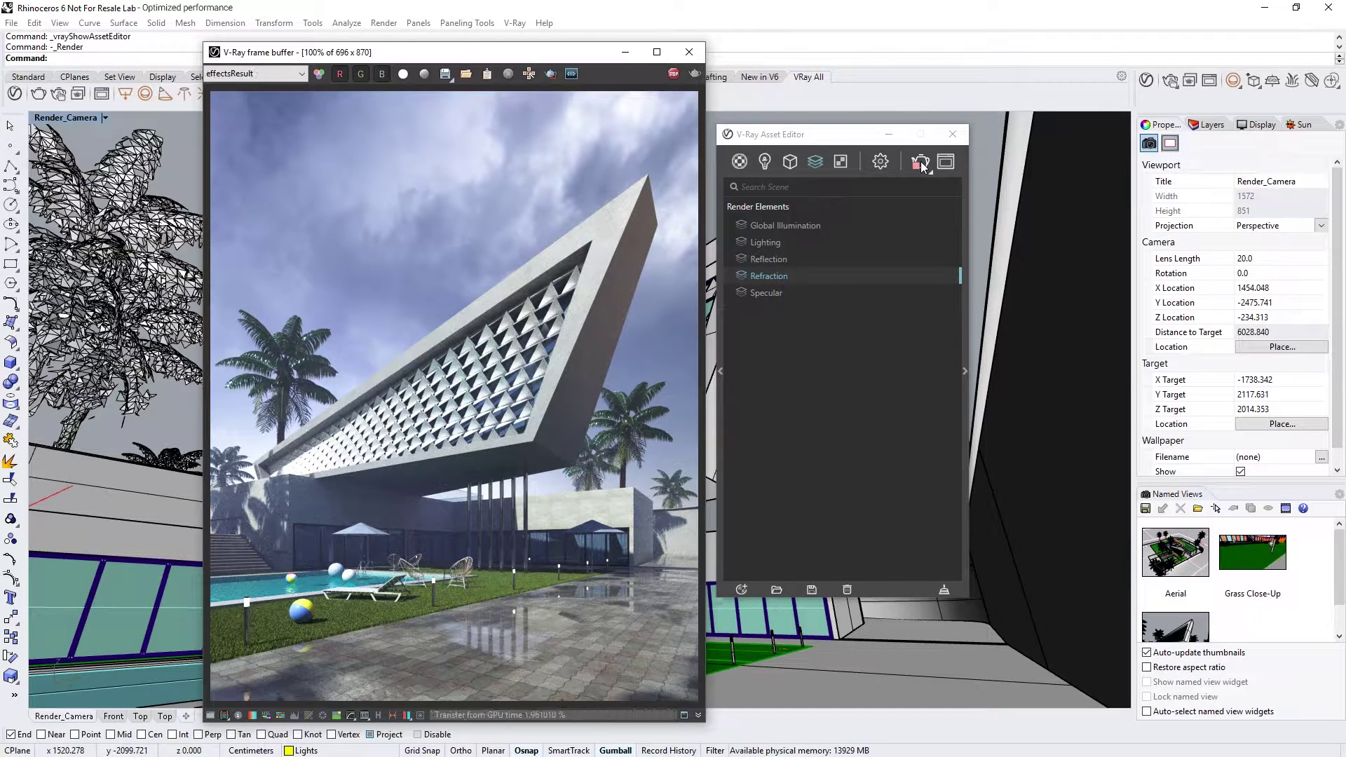
click(379, 716)
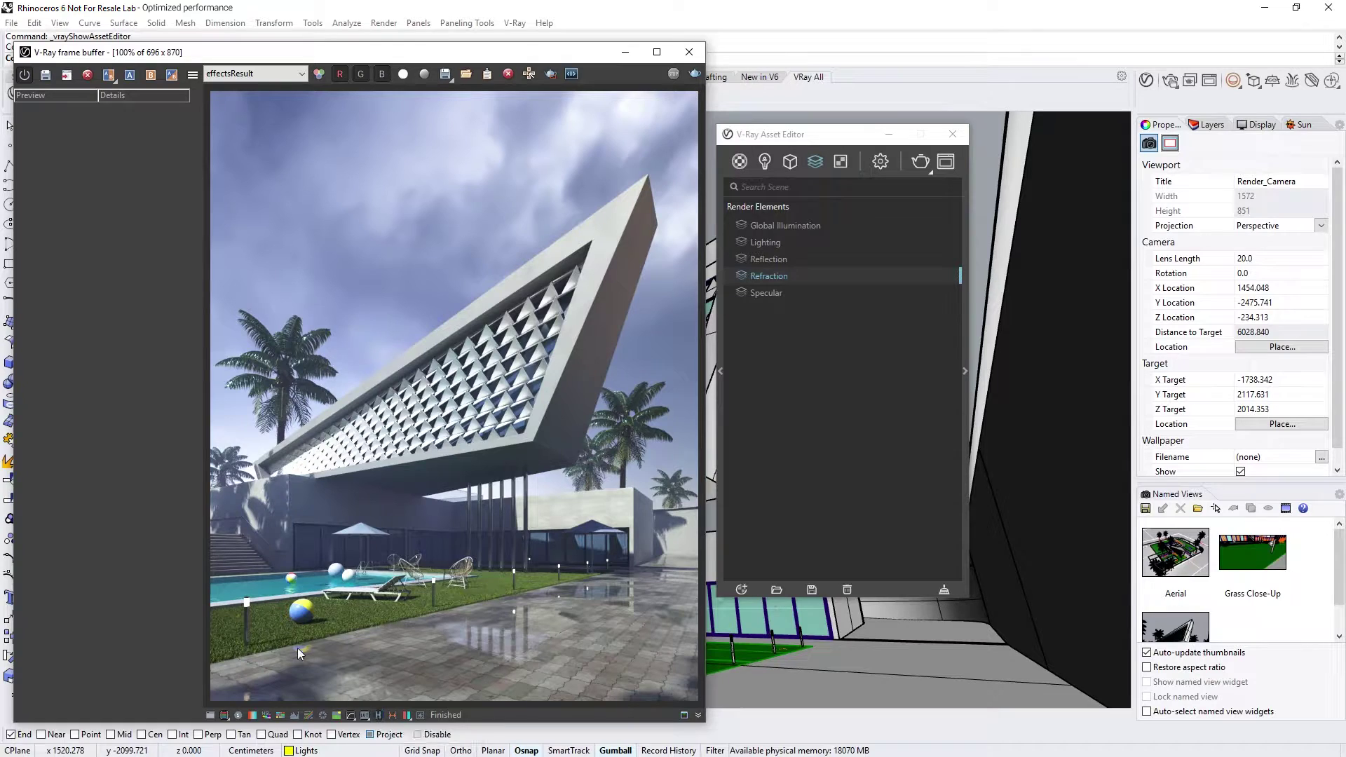
click(45, 76)
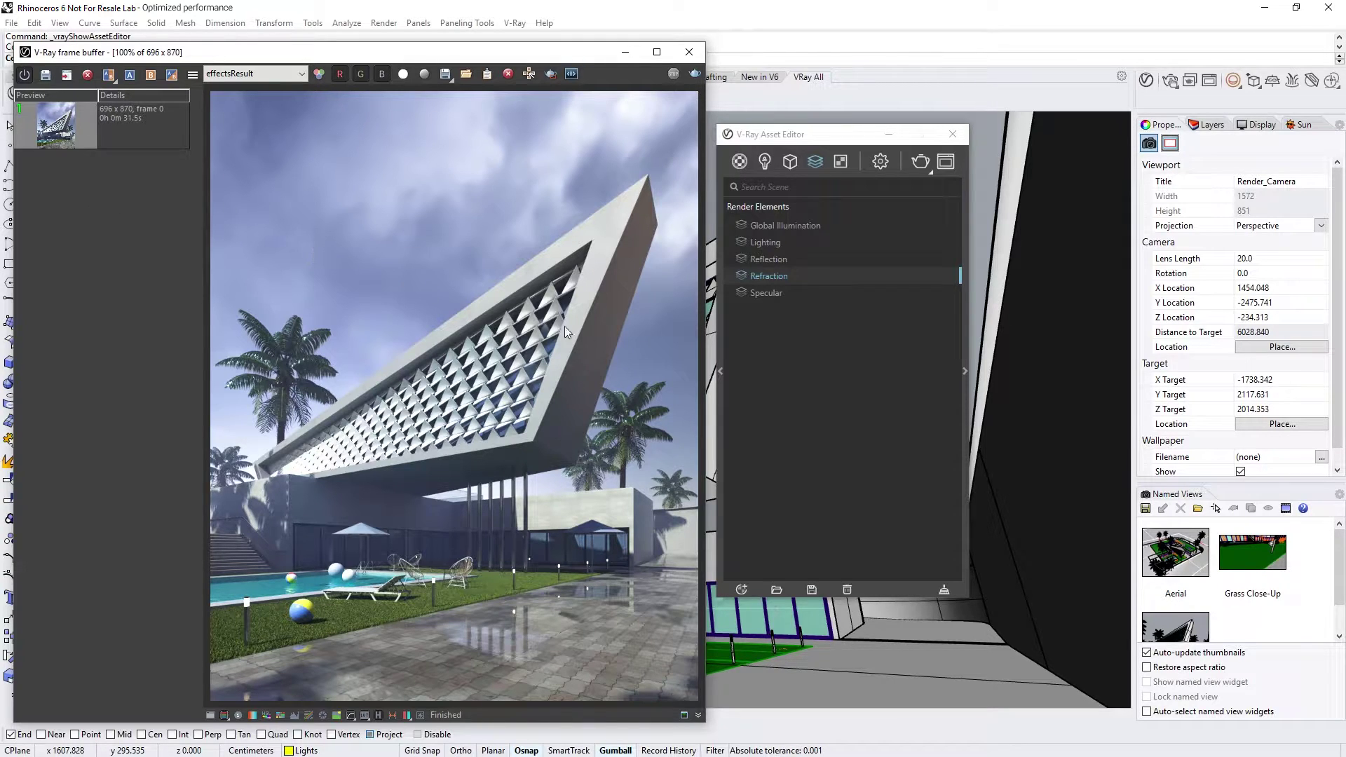
Step: Examine the Denoise parameter of the Refraction, Specular and Reflection render elements
click(962, 414)
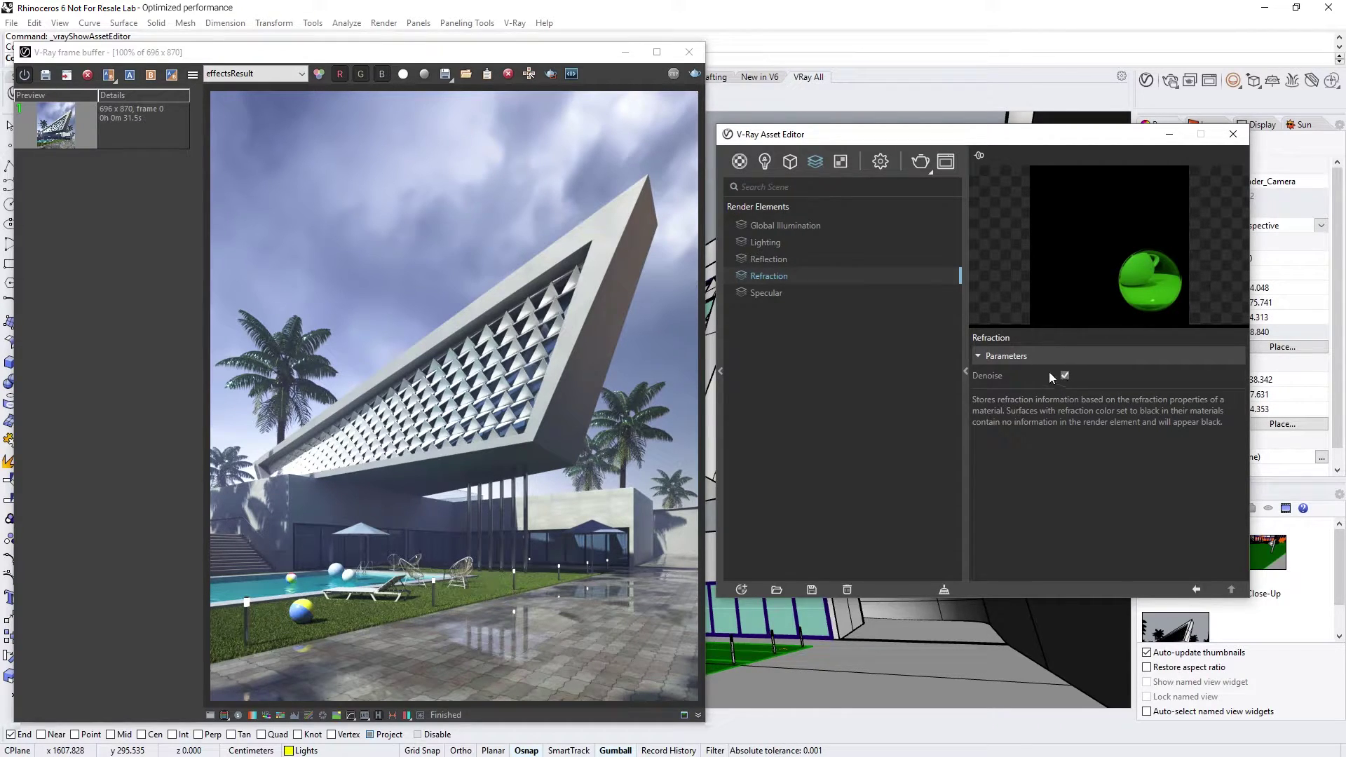
click(767, 293)
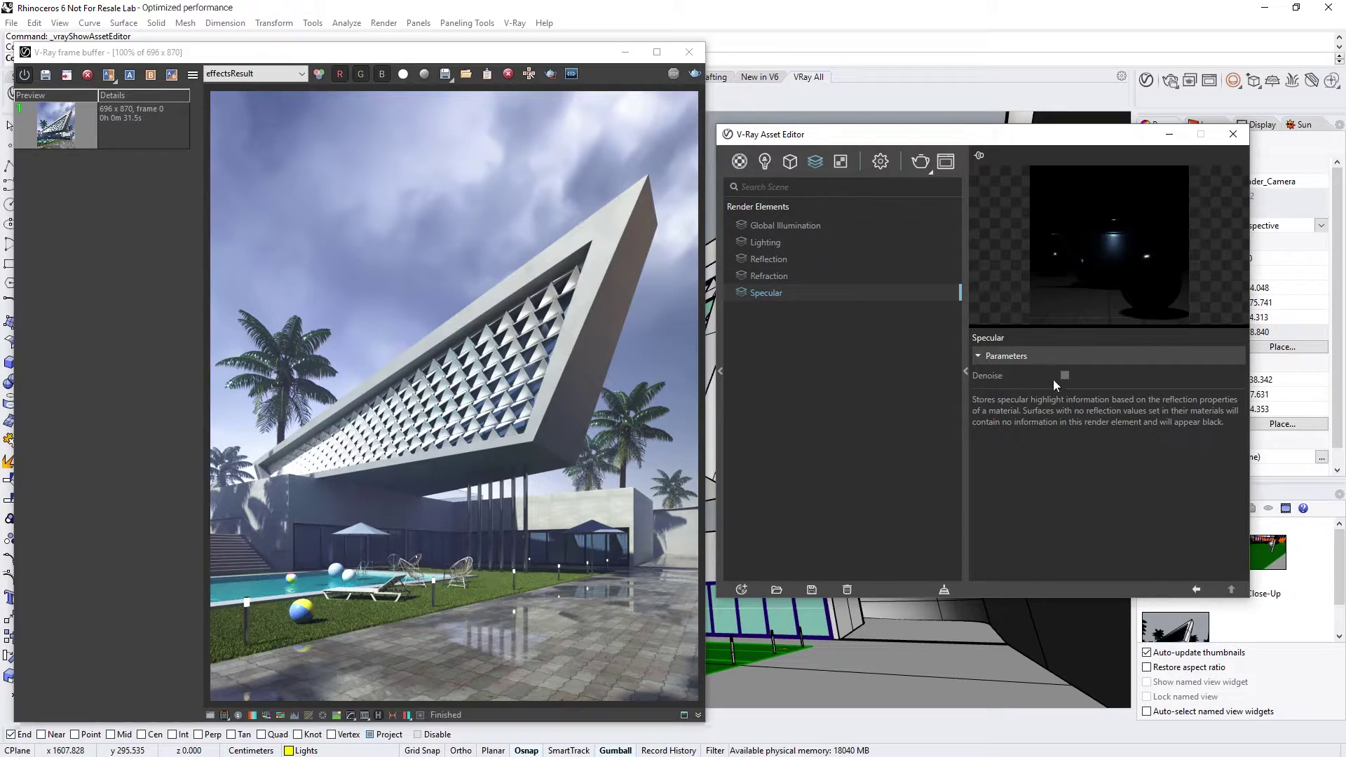
click(771, 259)
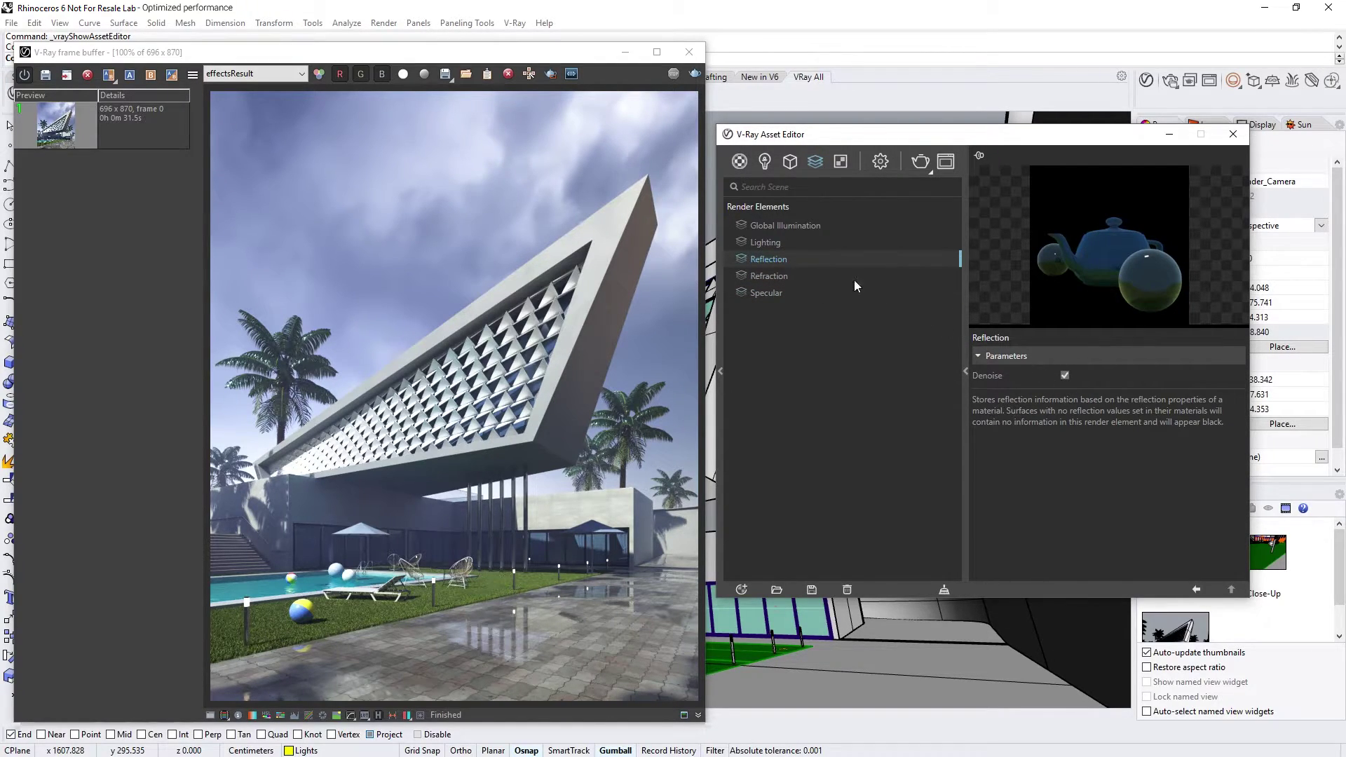
Step: Enable Denoise for the Lighting and Global Illumination render elements and collapse the element settings
click(771, 243)
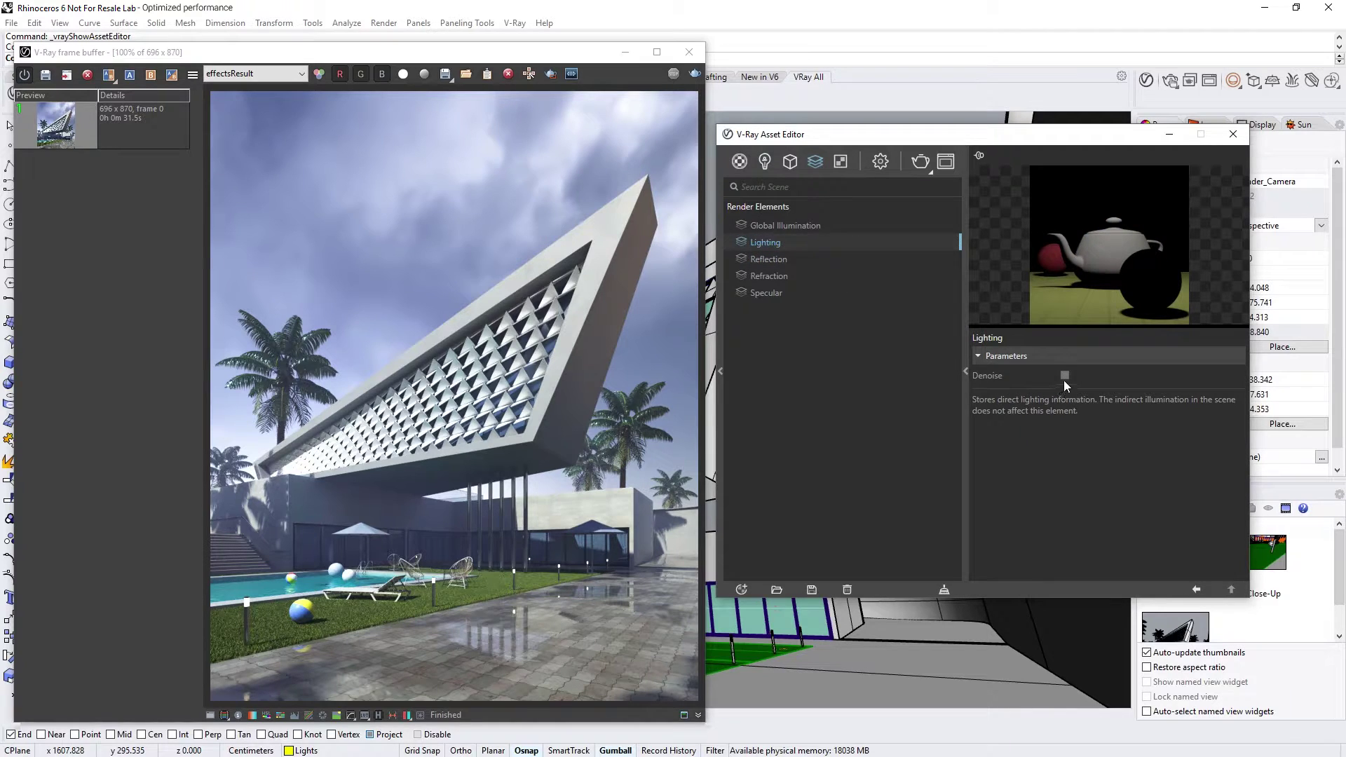
click(793, 223)
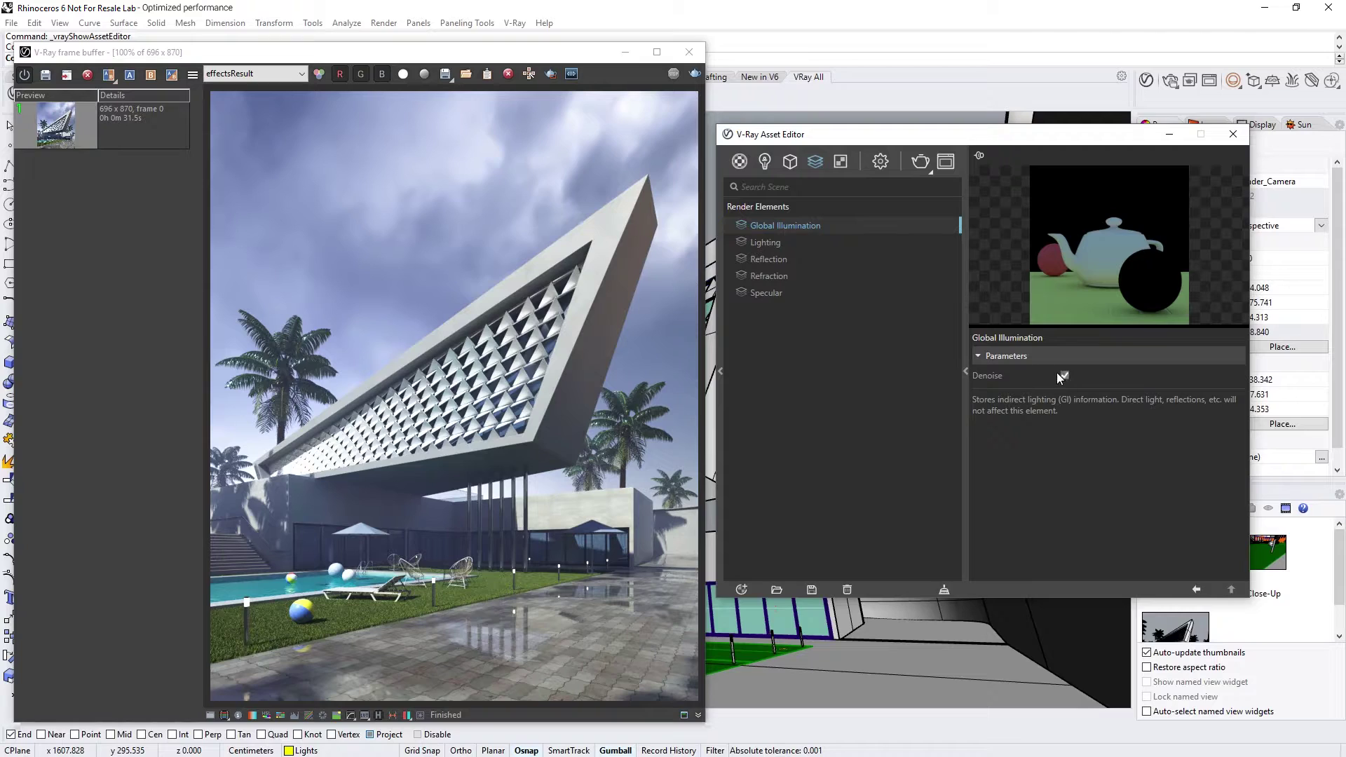
click(966, 330)
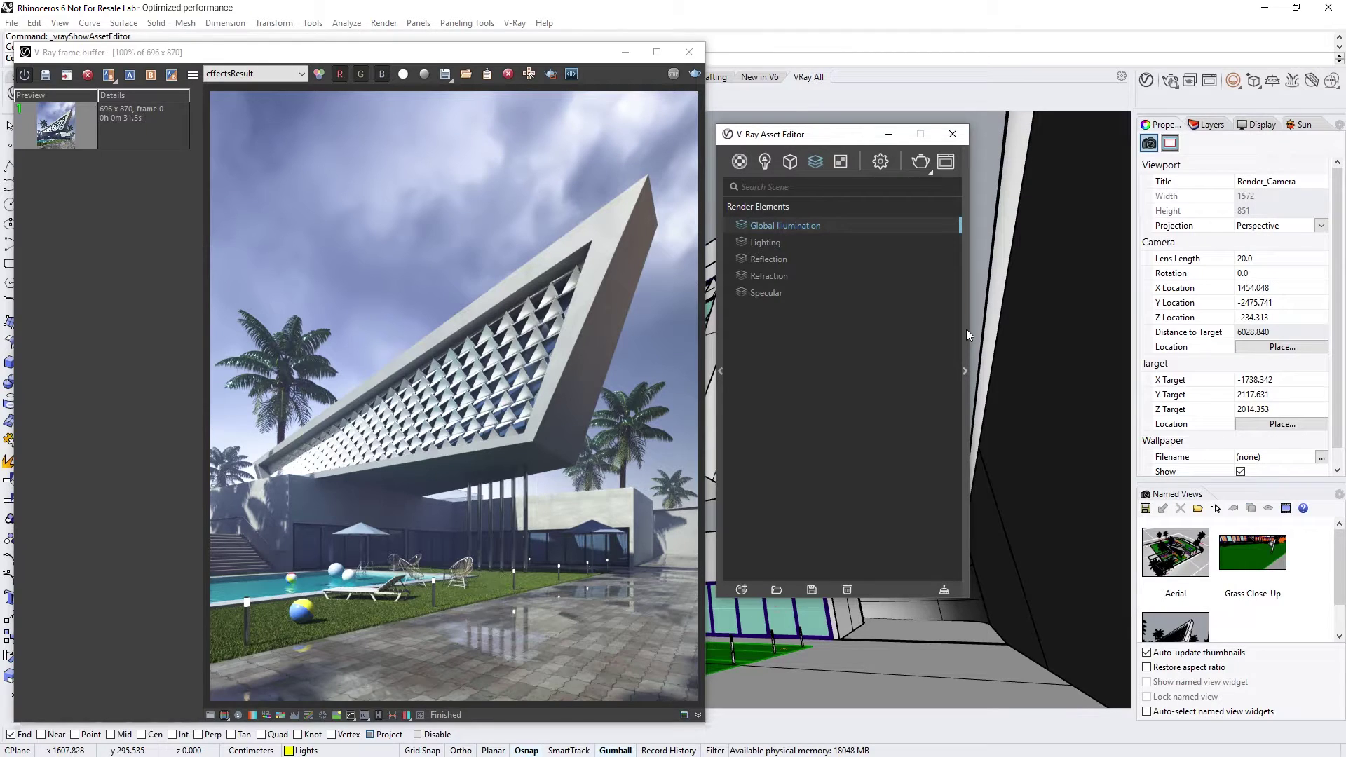
Step: Render the Render_Camera view again and save the finished image to the frame buffer history
click(920, 164)
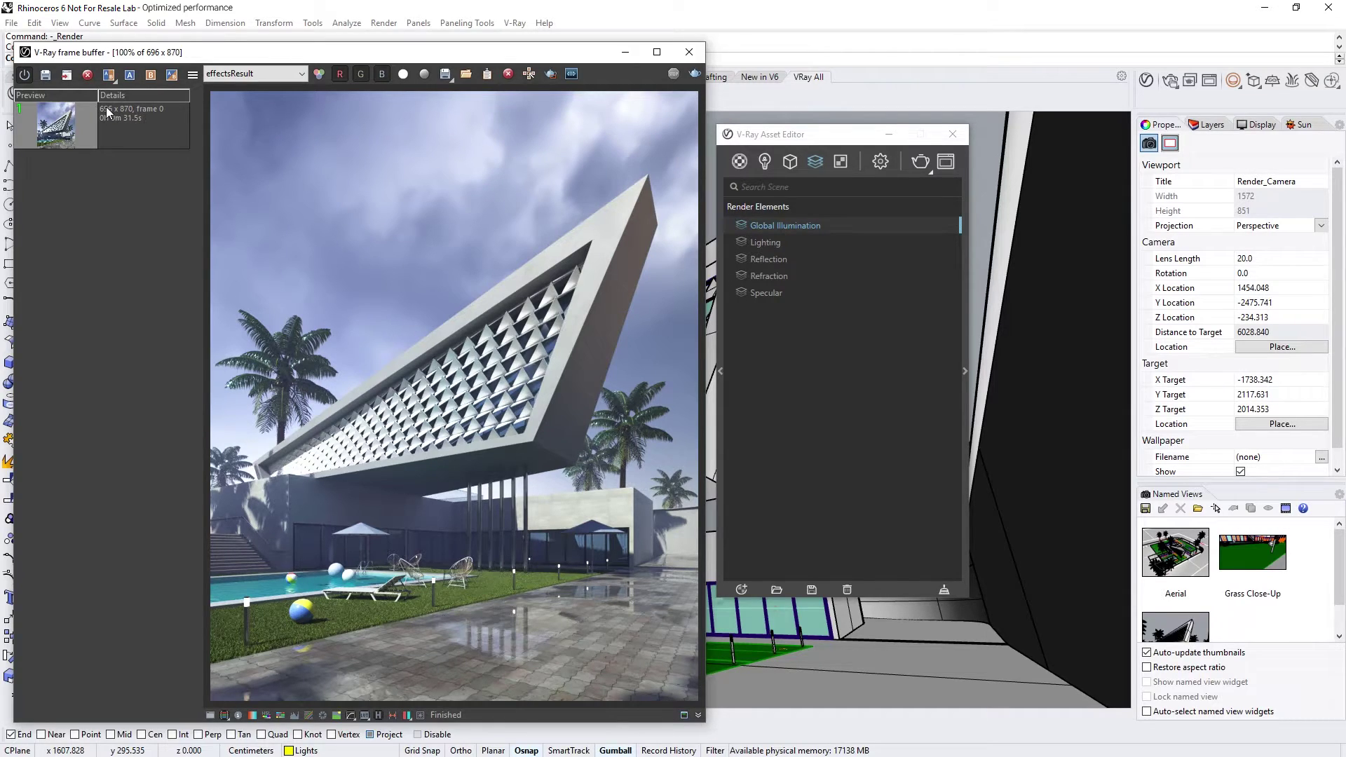
click(52, 82)
Step: Turn on the A/B history comparison with the newest render as A and the earlier render as B
click(106, 78)
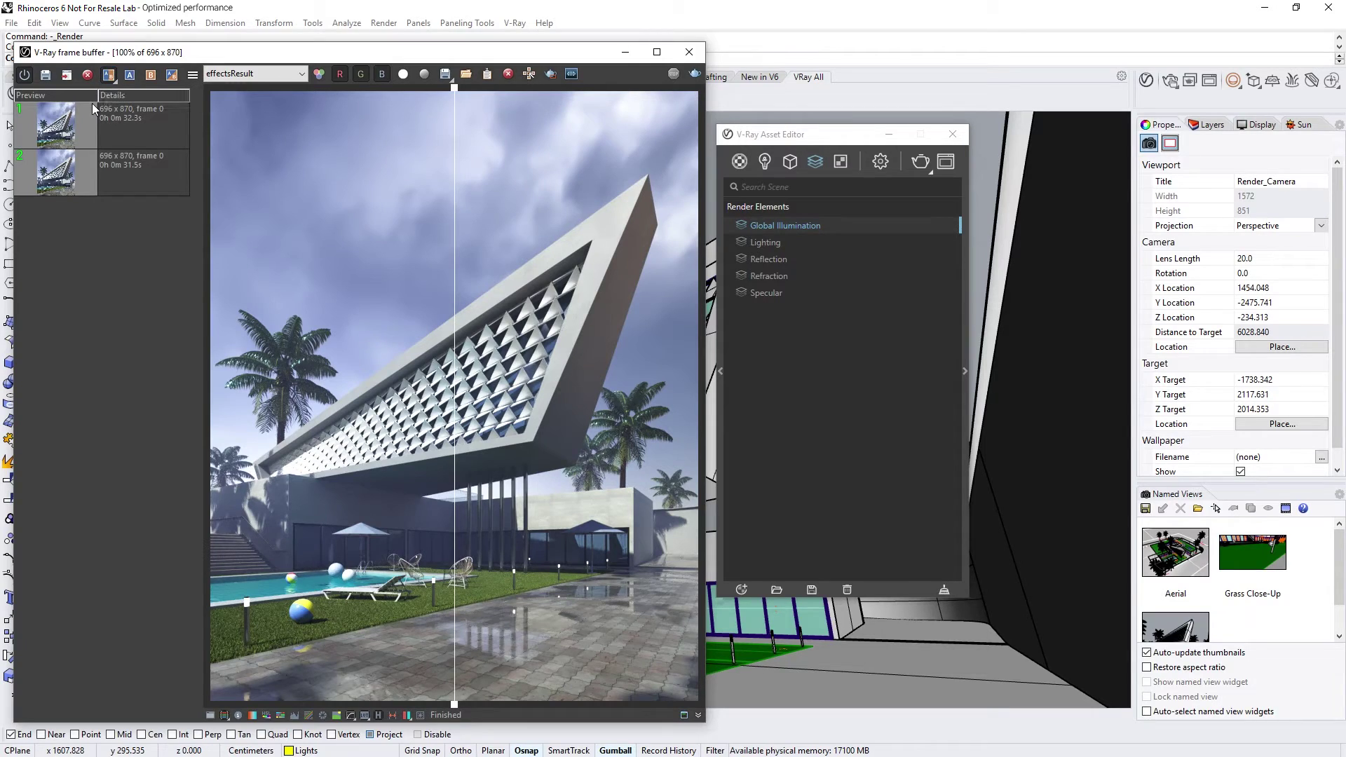
click(99, 116)
click(130, 77)
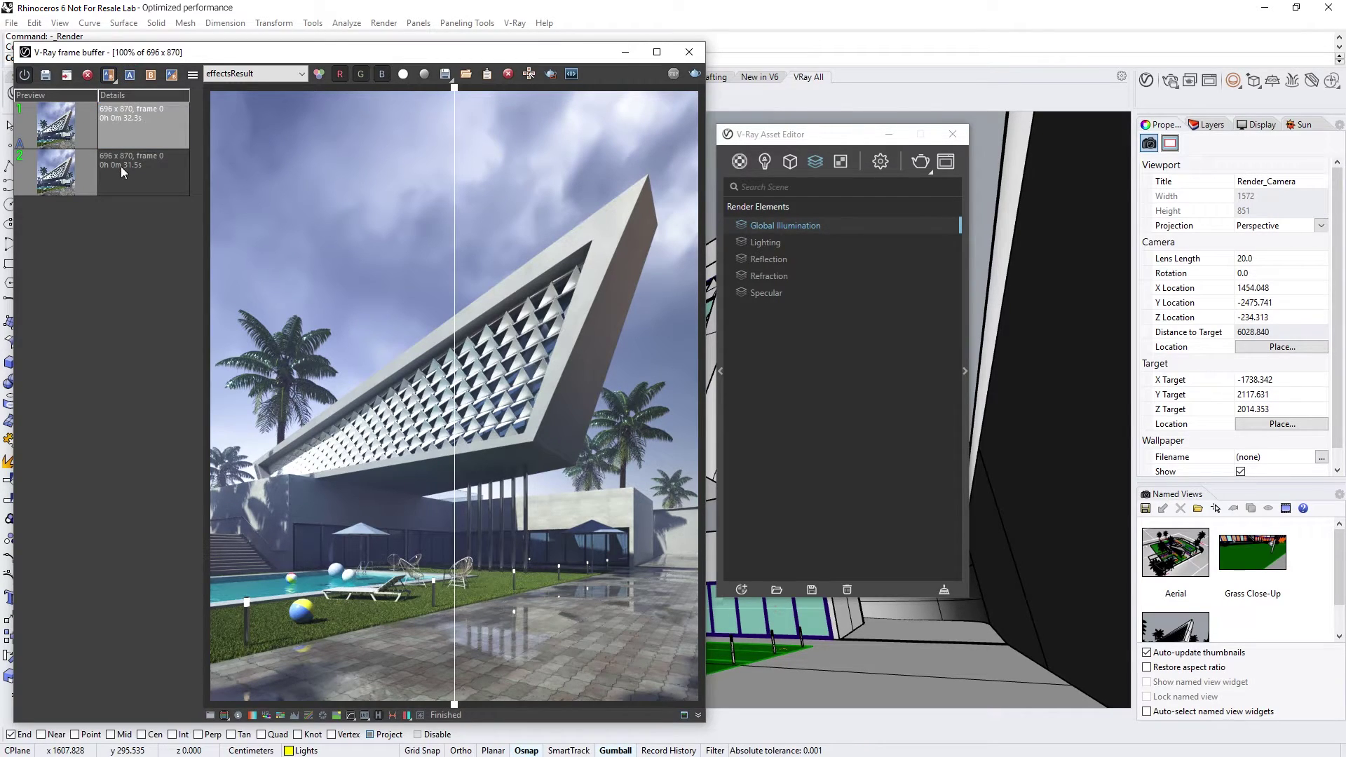
click(120, 166)
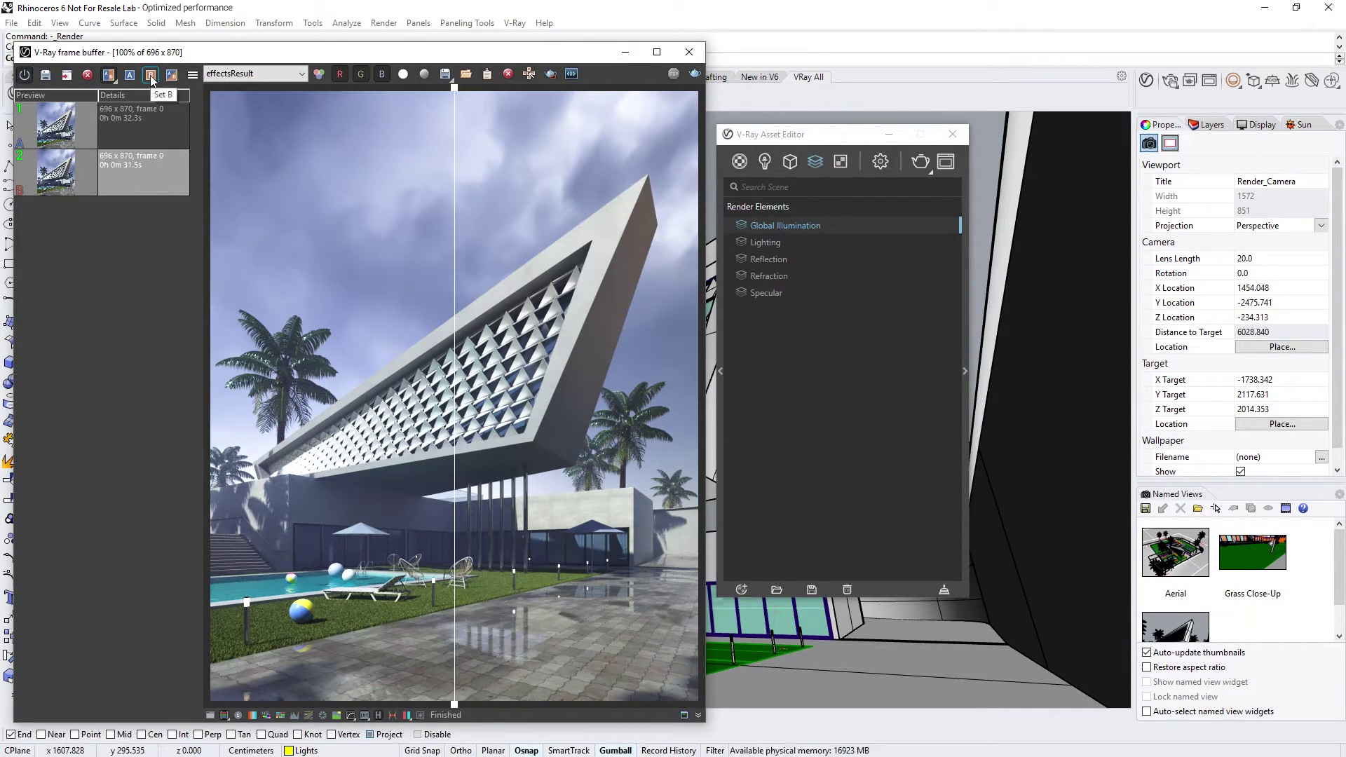
Step: Compare the Global_Illumination channel of both renders, zooming to 200% and sweeping the divider across the upper facade
click(216, 74)
click(212, 108)
drag(456, 98, 616, 211)
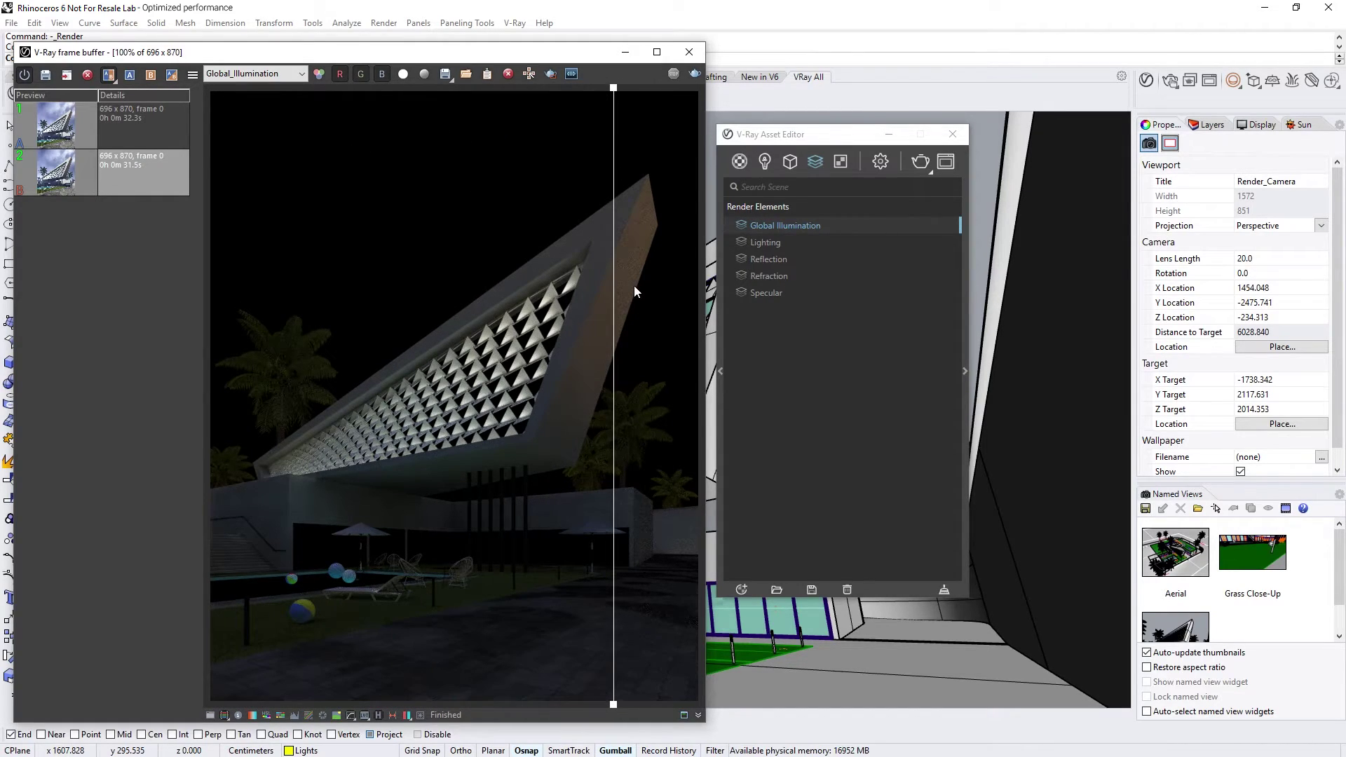
scroll(634, 284, up, 2)
drag(633, 102, 509, 164)
Step: Compare the Lighting channel of both renders by sweeping the divider across the facade frame
click(263, 74)
click(252, 119)
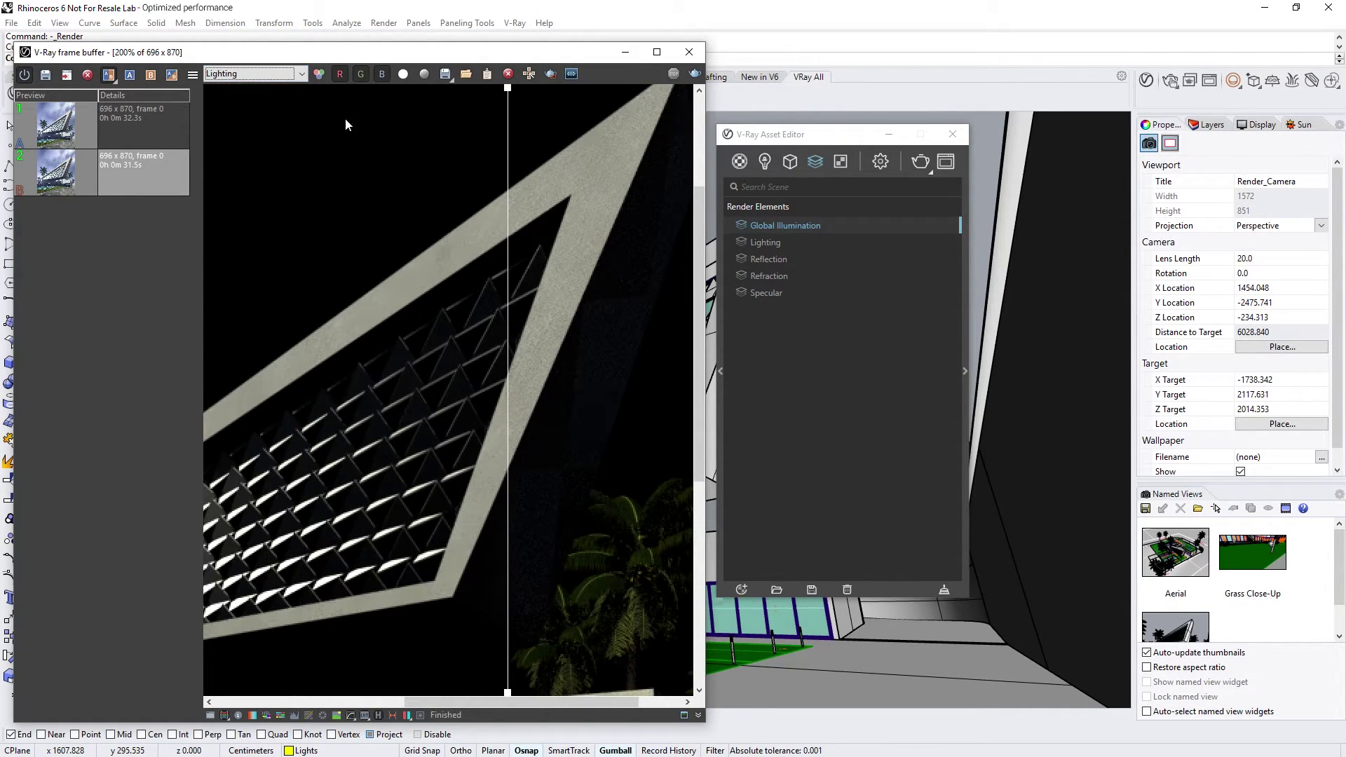
drag(510, 94, 383, 161)
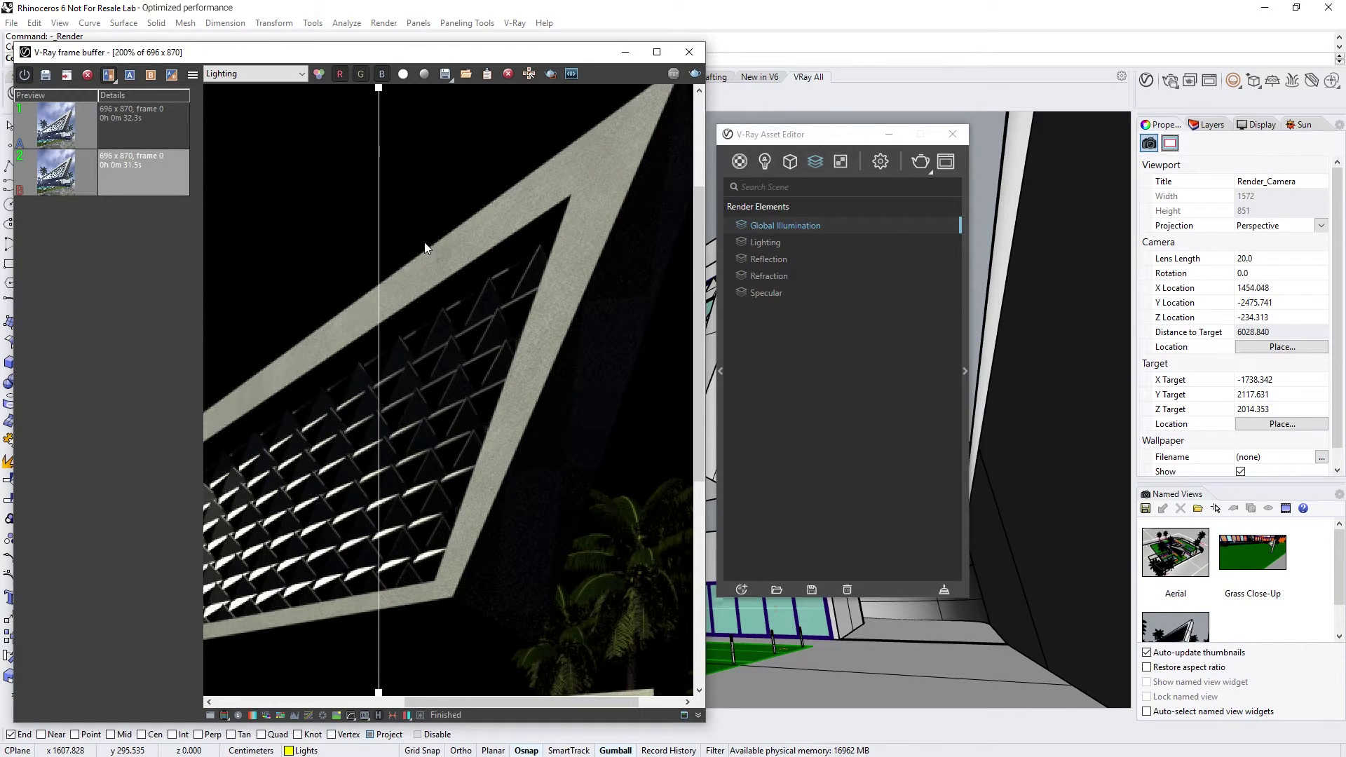
Step: Compare the Reflection channel of both renders at 200% around the columns and the wet paving
scroll(425, 247, down, 2)
drag(384, 99, 562, 456)
click(254, 73)
click(231, 130)
scroll(562, 634, up, 2)
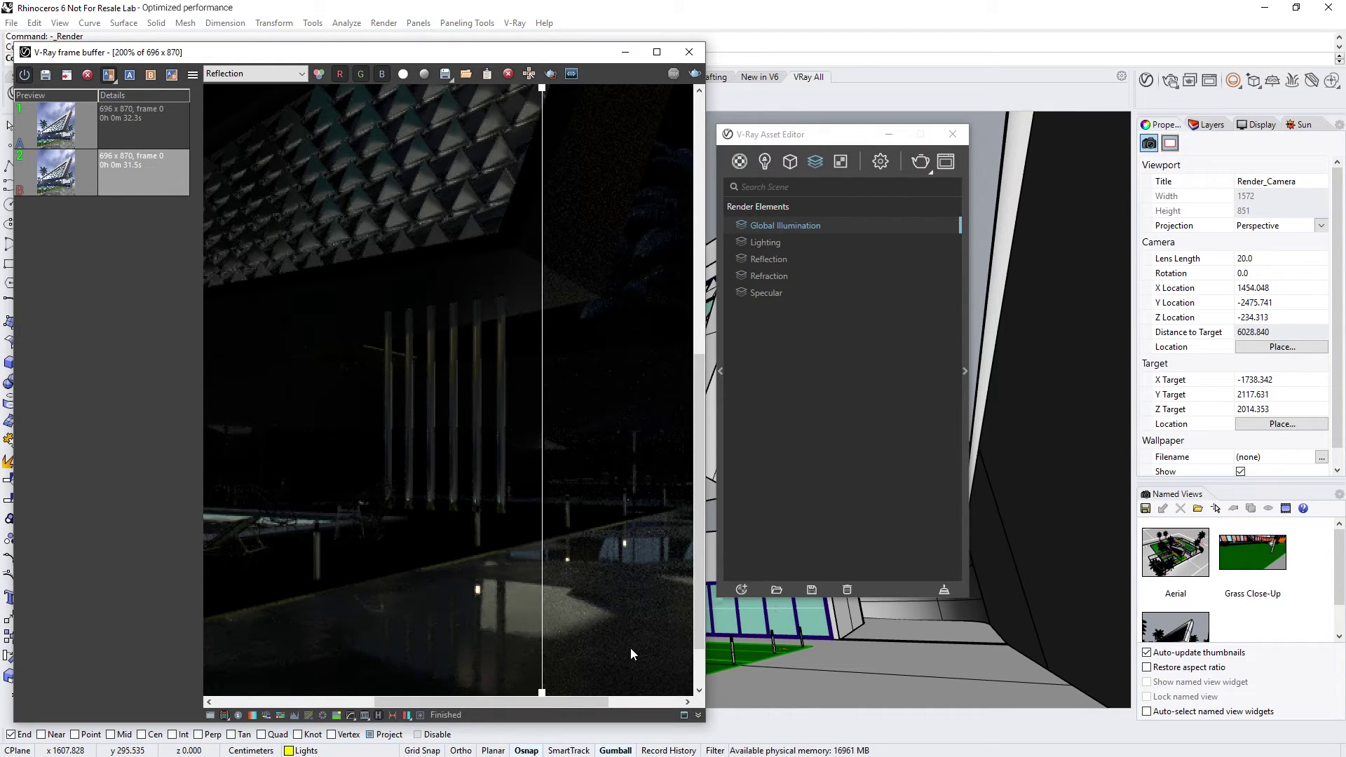
drag(697, 596, 696, 635)
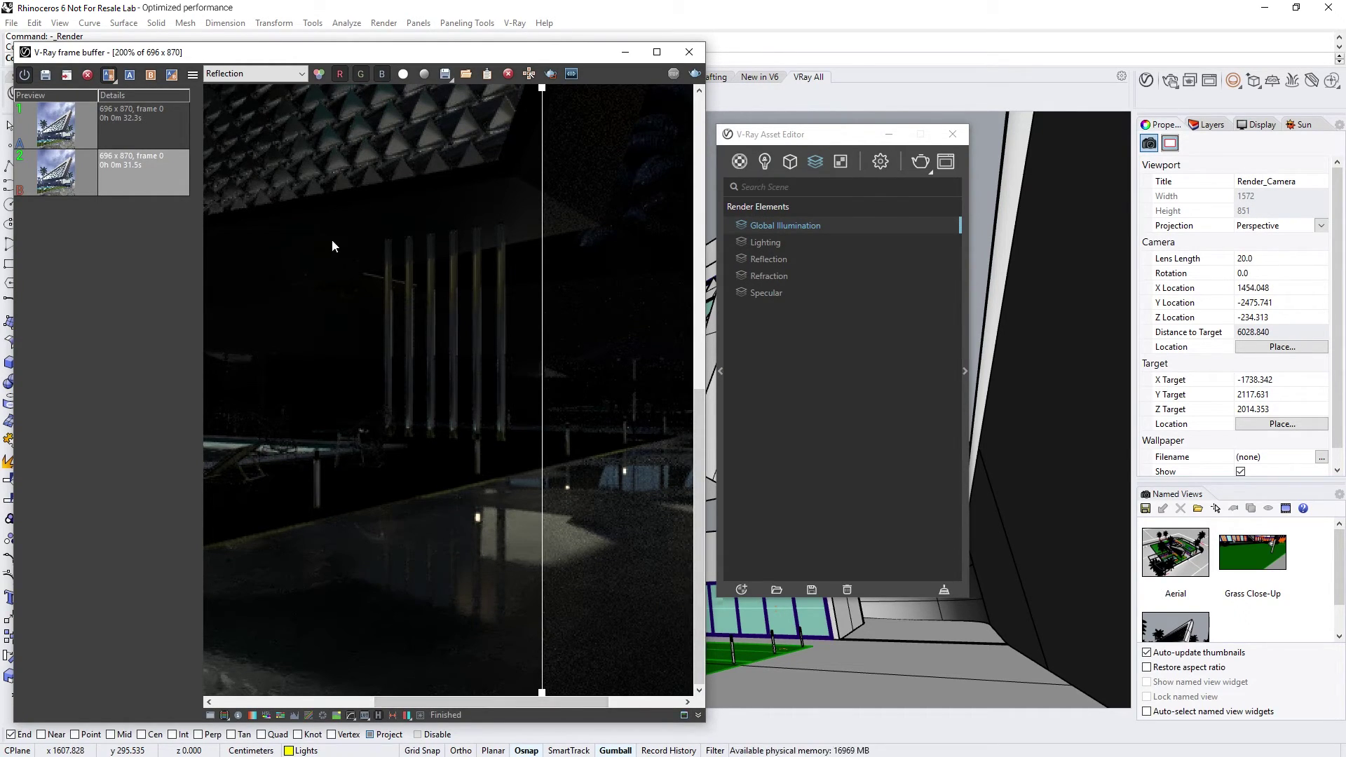
Step: Compare the Specular channel of both renders over the whole image at 100%
click(263, 77)
click(238, 158)
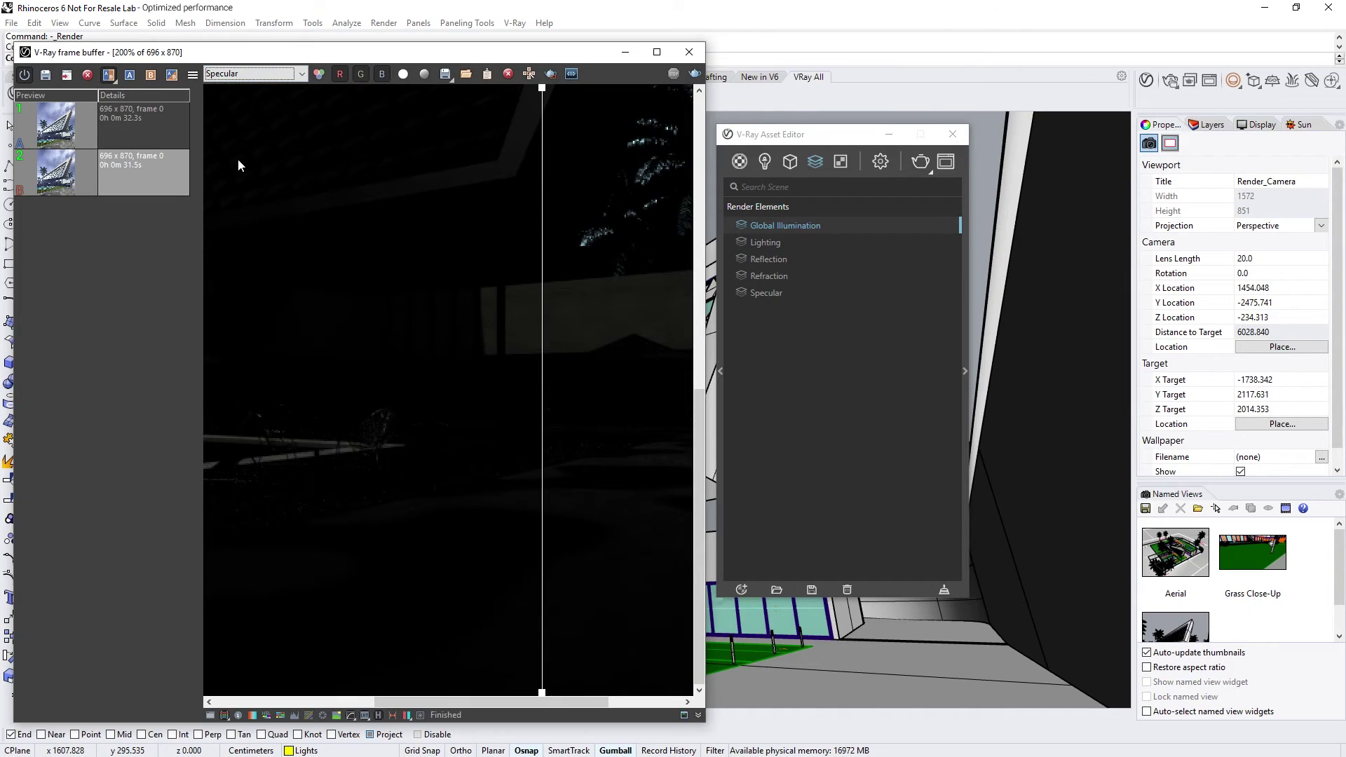
scroll(294, 259, down, 2)
drag(552, 91, 659, 119)
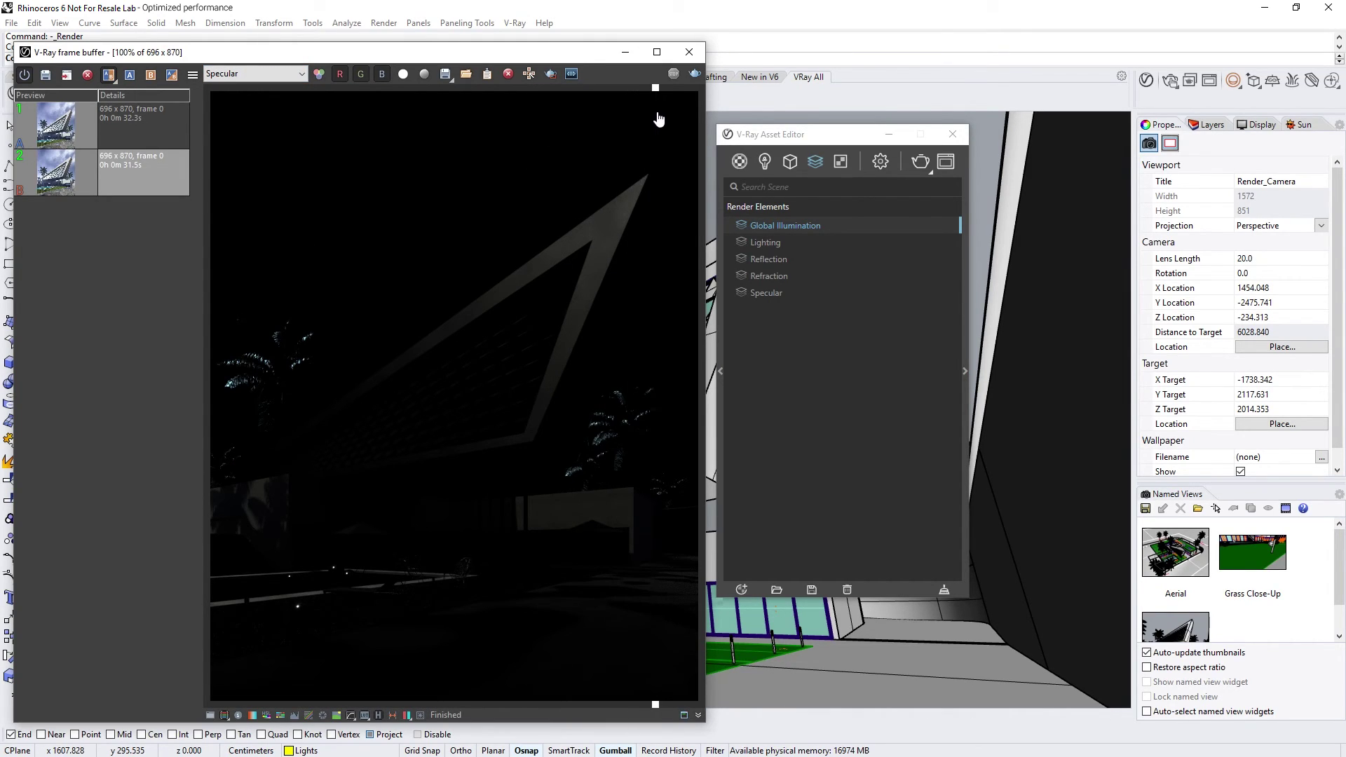
Step: Display the effectsResult channel and turn off the A/B comparison
click(287, 76)
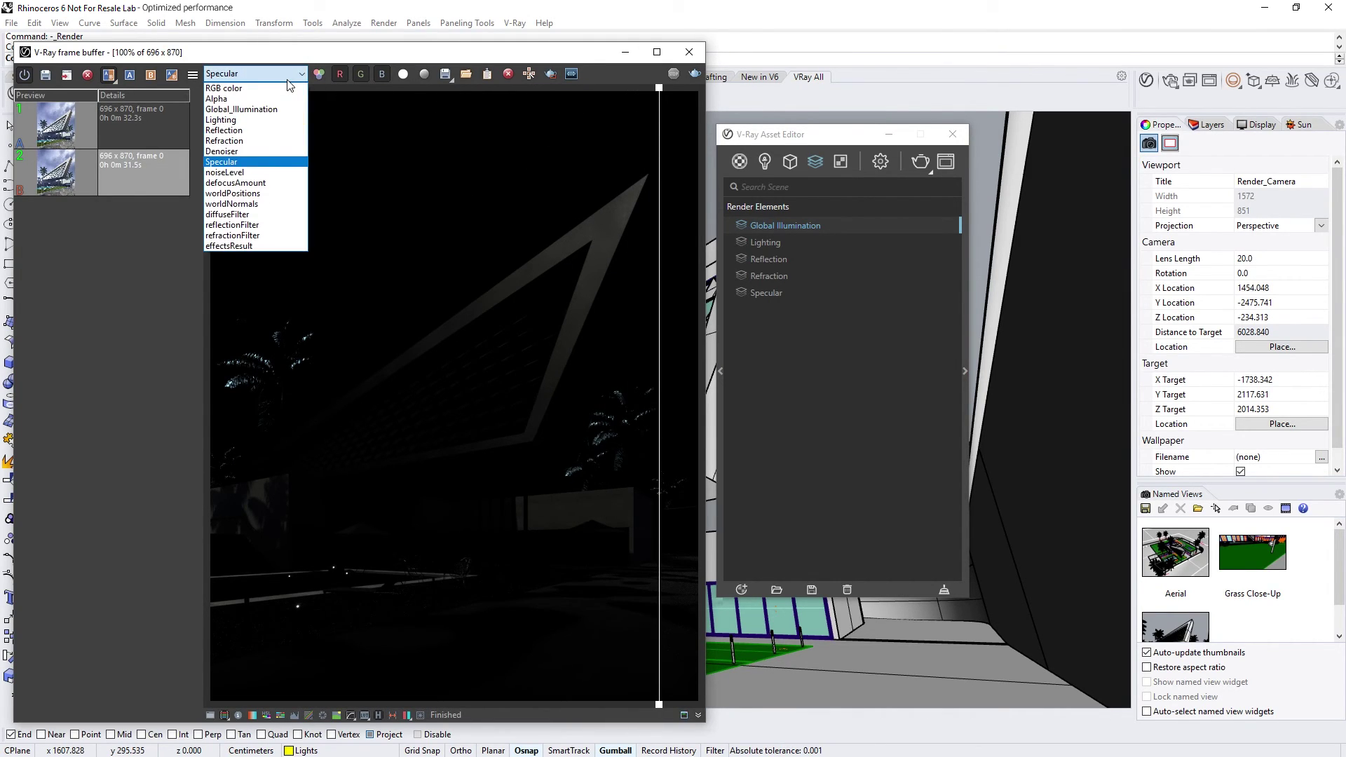
click(253, 246)
click(111, 76)
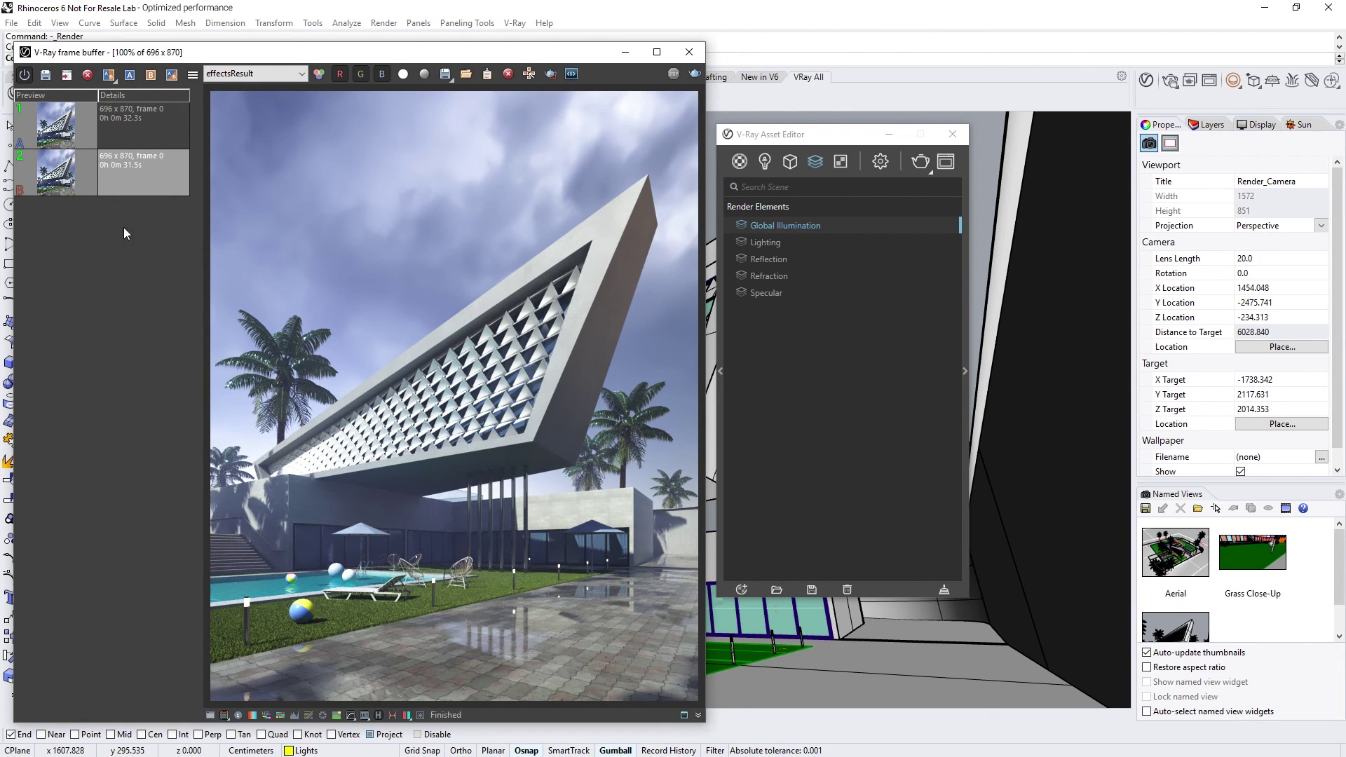